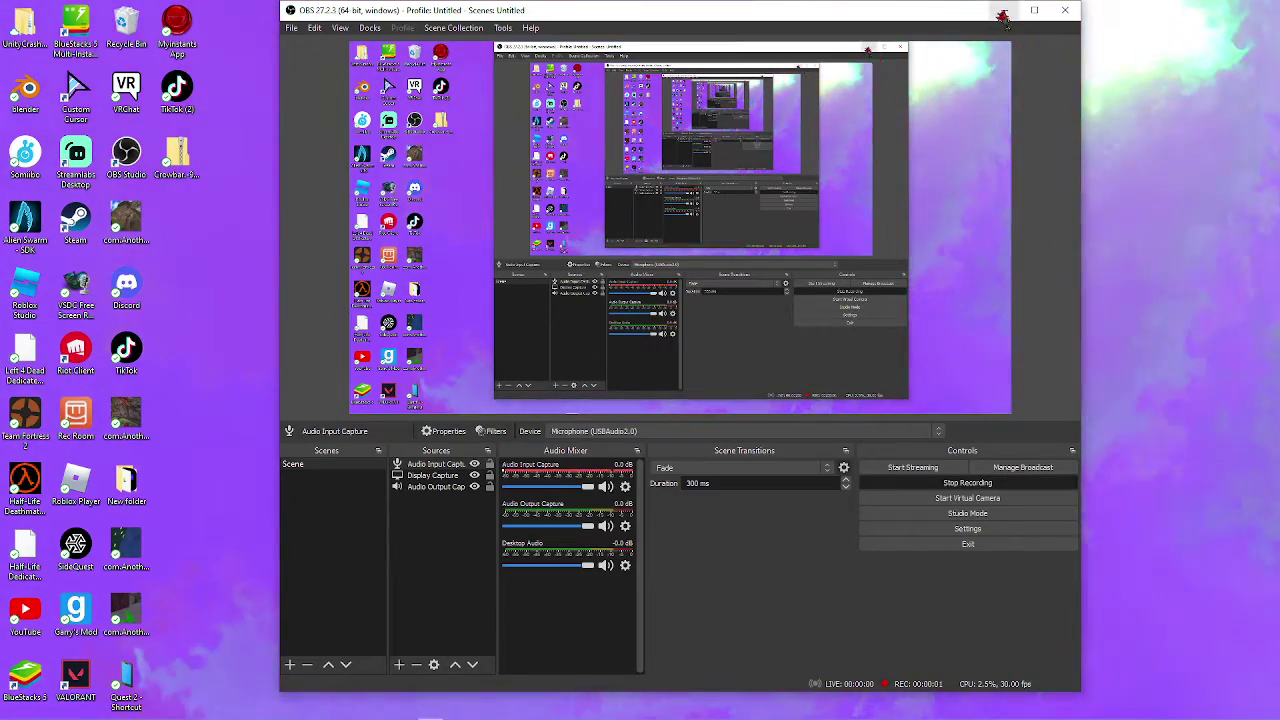
Minimize the recorder and unityexplorer (1) windows and bring up the unityexplorer.zip page in Chrome
left_click(1004, 10)
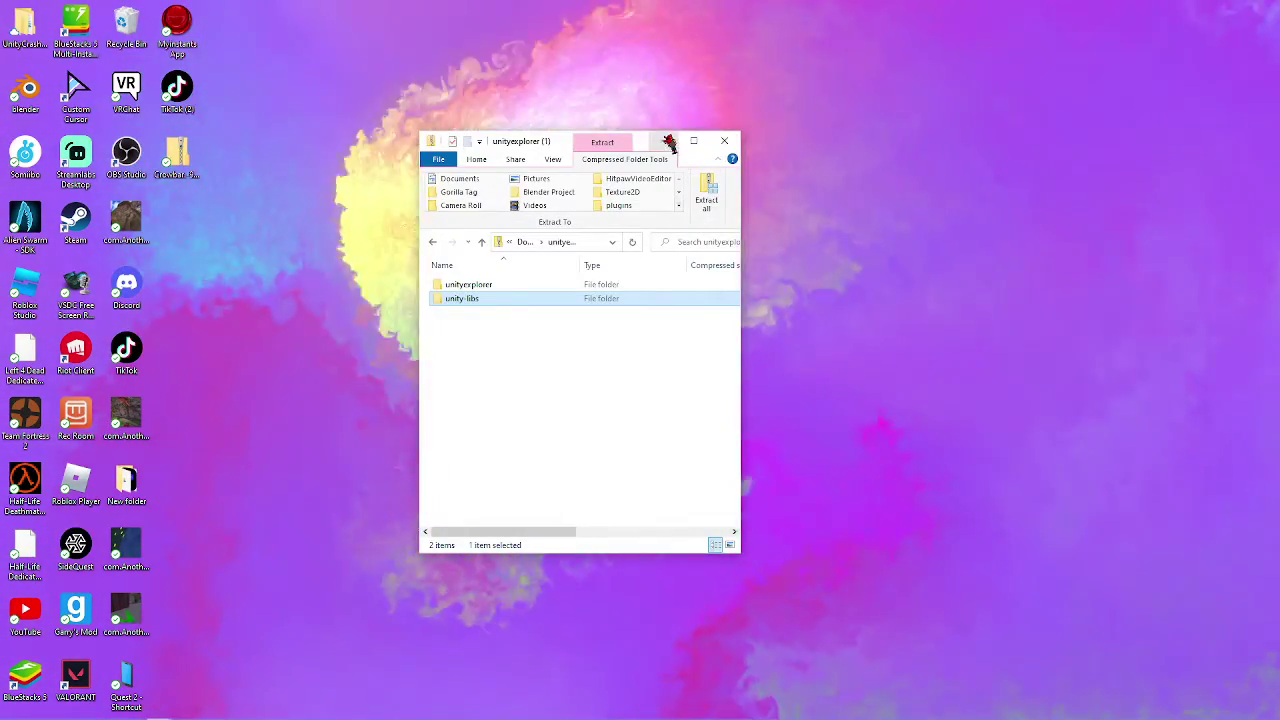
left_click(665, 141)
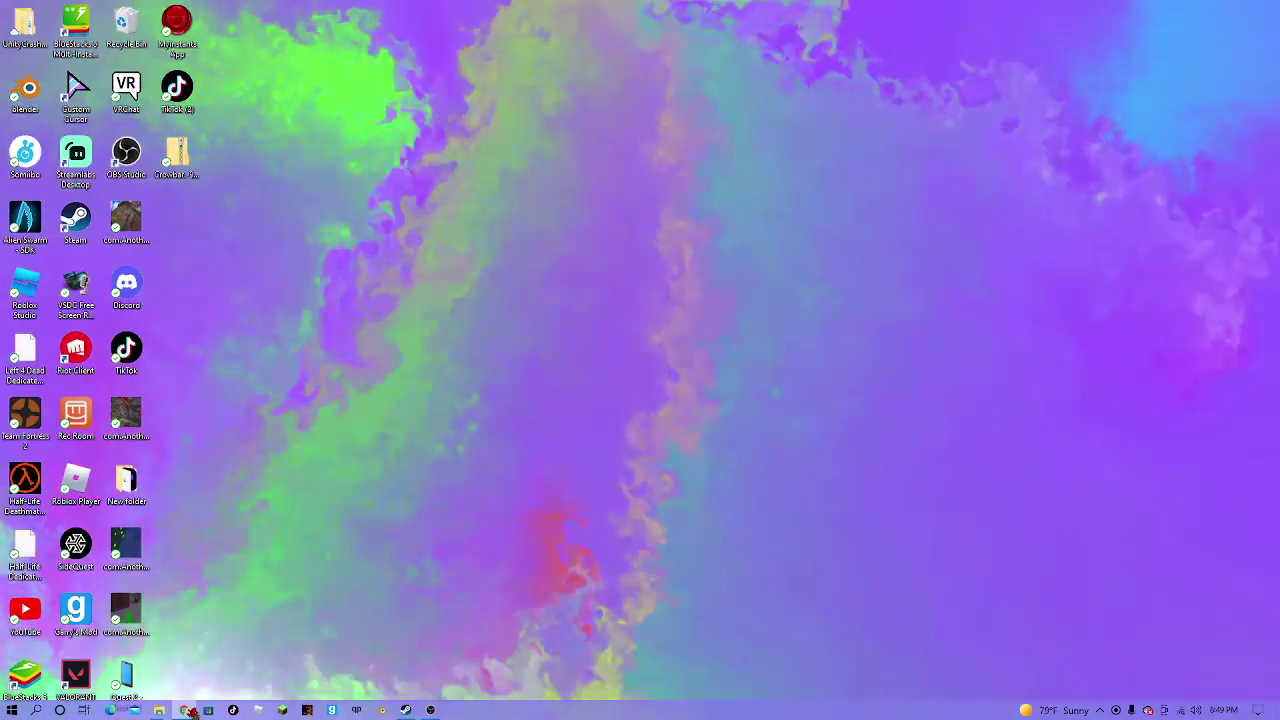
mouse_move(188, 711)
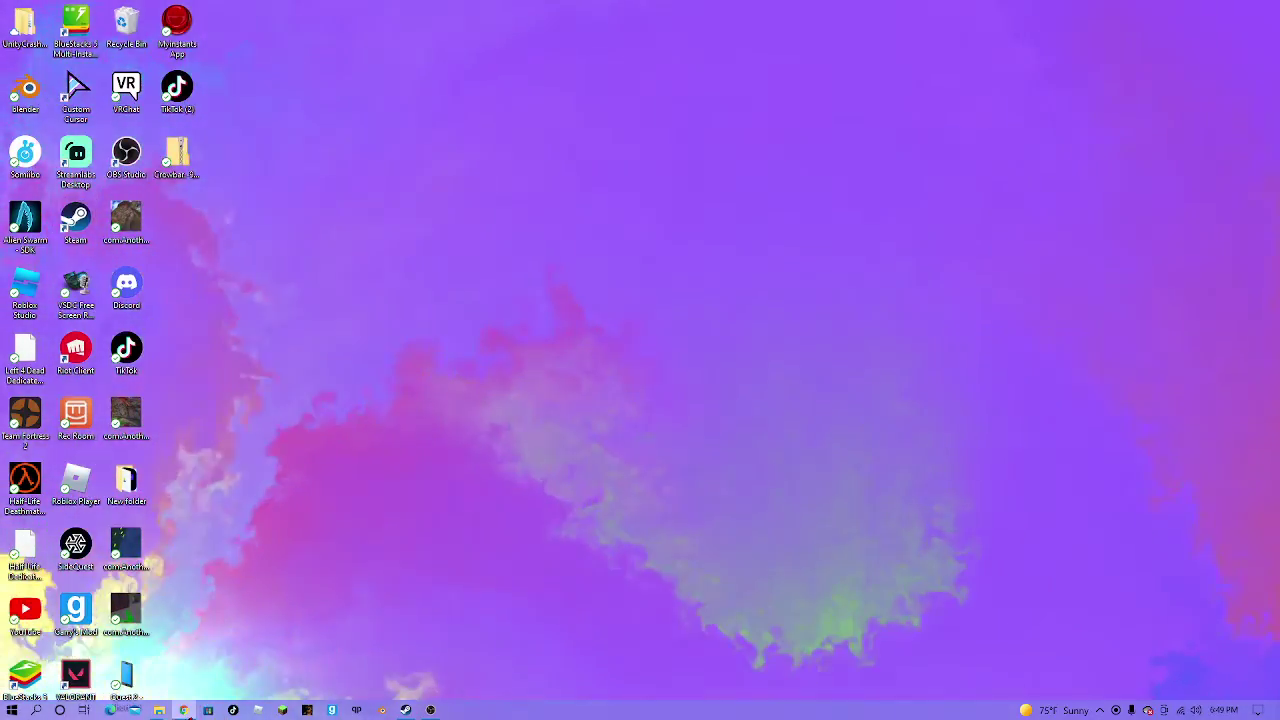
left_click(183, 710)
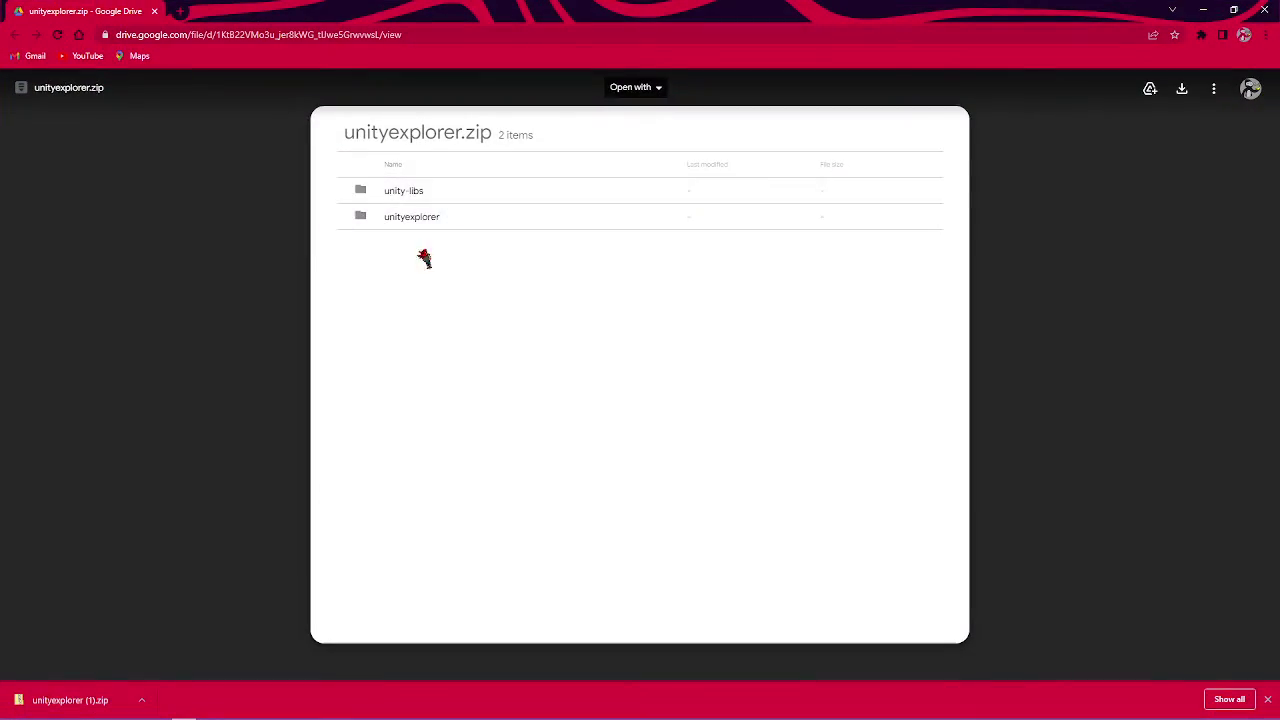
Dismiss the downloads bar on the unityexplorer.zip page and close the browser window
mouse_move(560, 715)
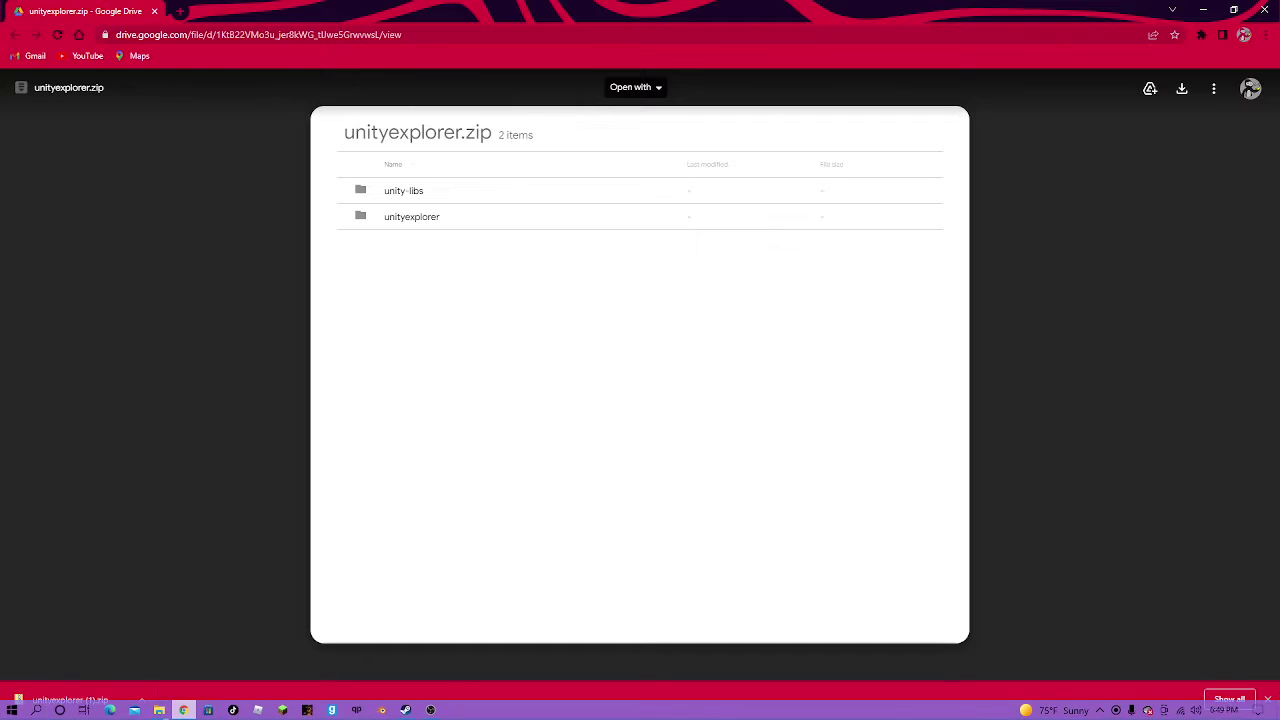
left_click(1268, 699)
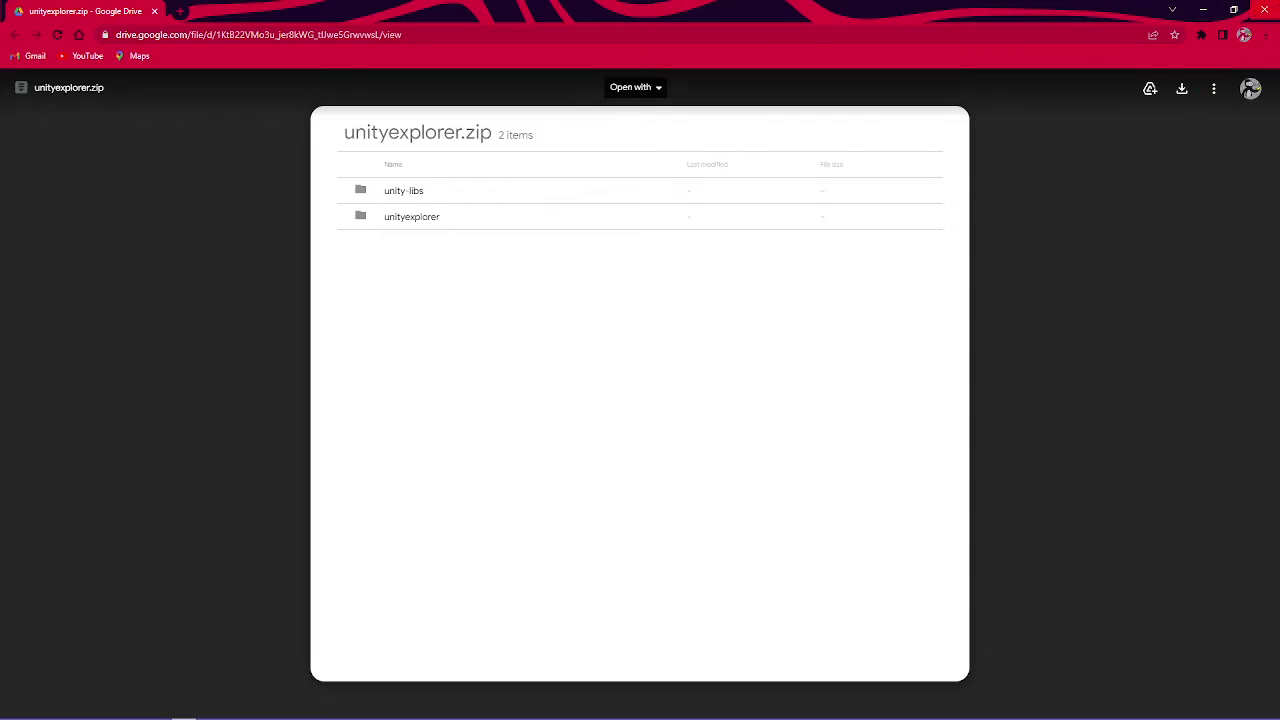
left_click(1263, 10)
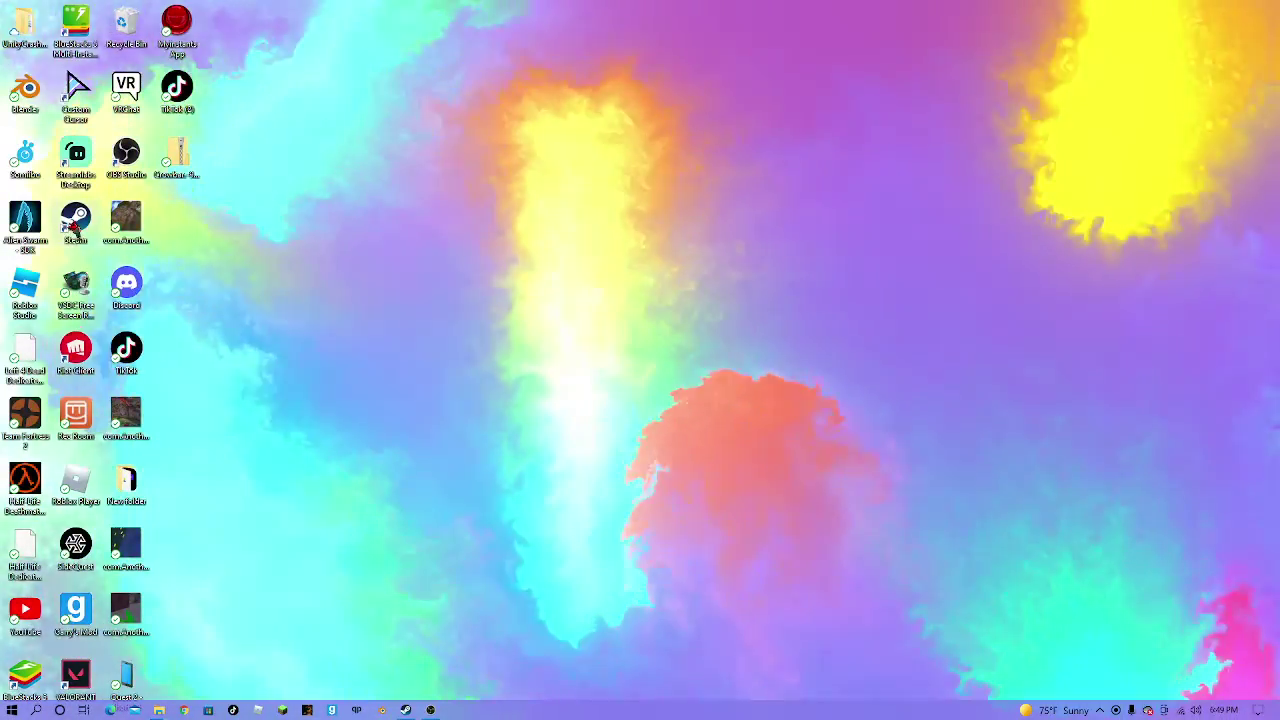
Switch to Steam and browse the local files of Gorilla Tag from the game library
double_click(117, 240)
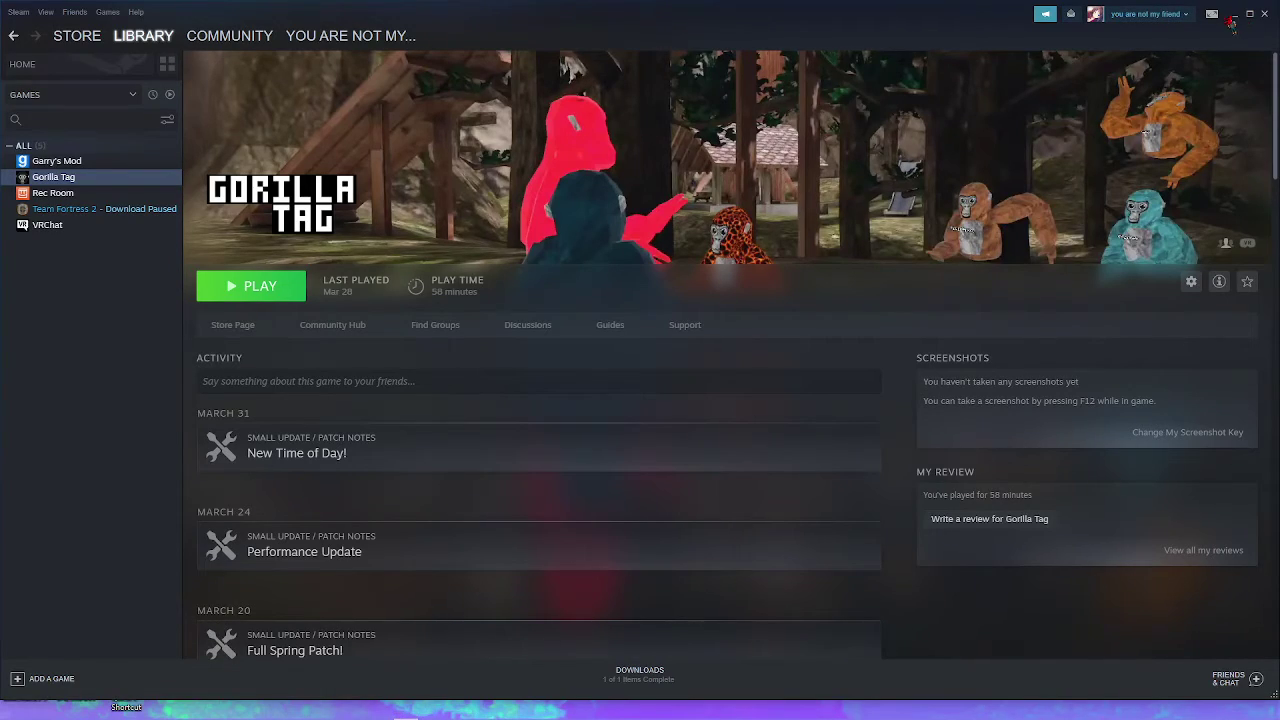
left_click(1232, 16)
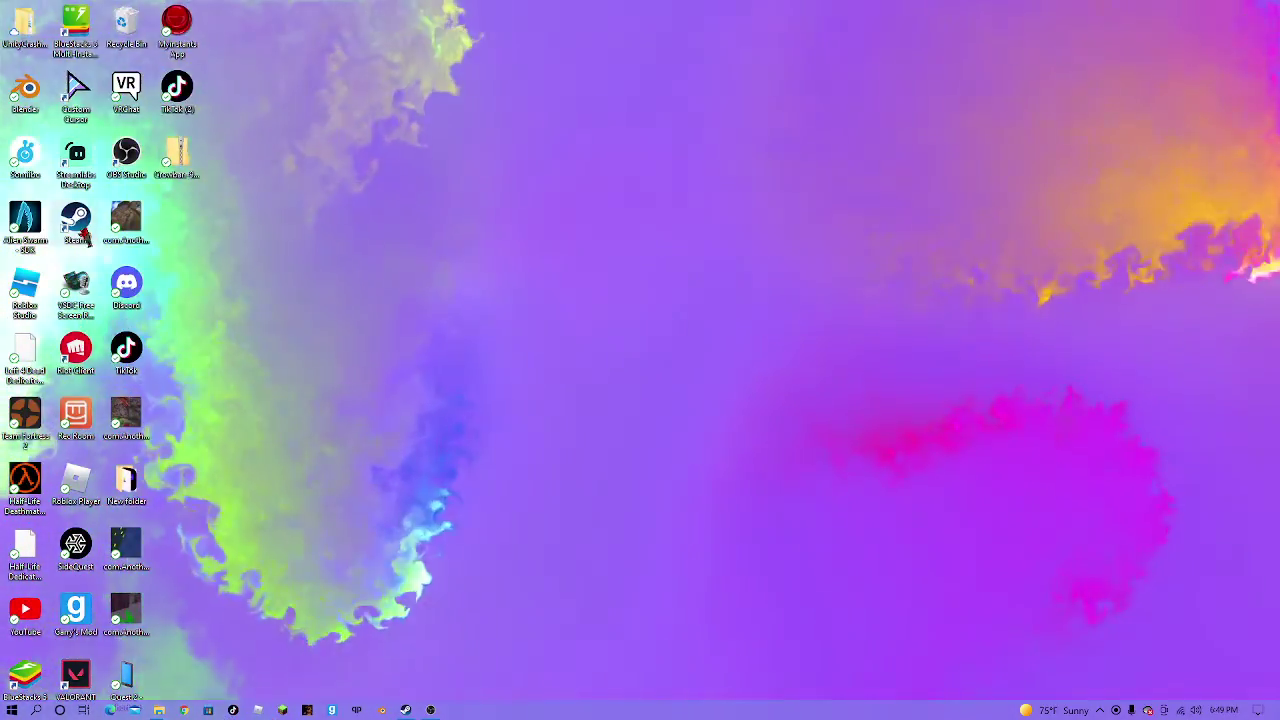
double_click(84, 231)
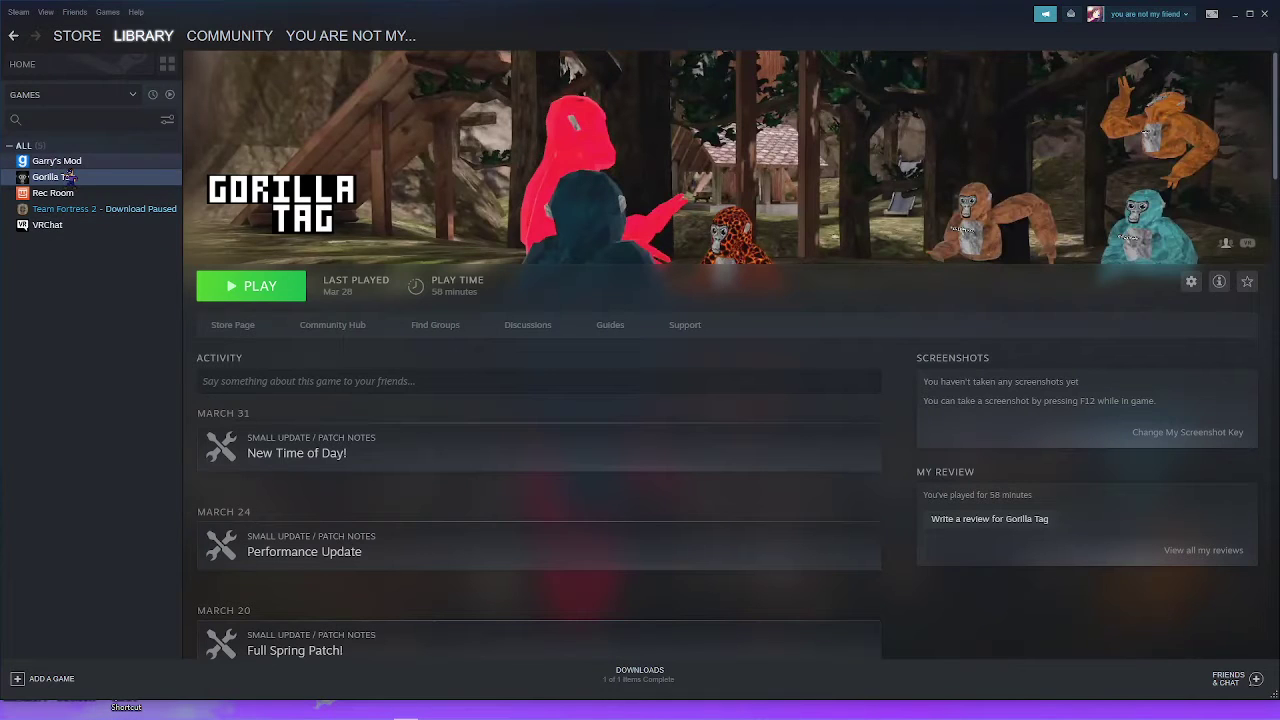
left_click(62, 179)
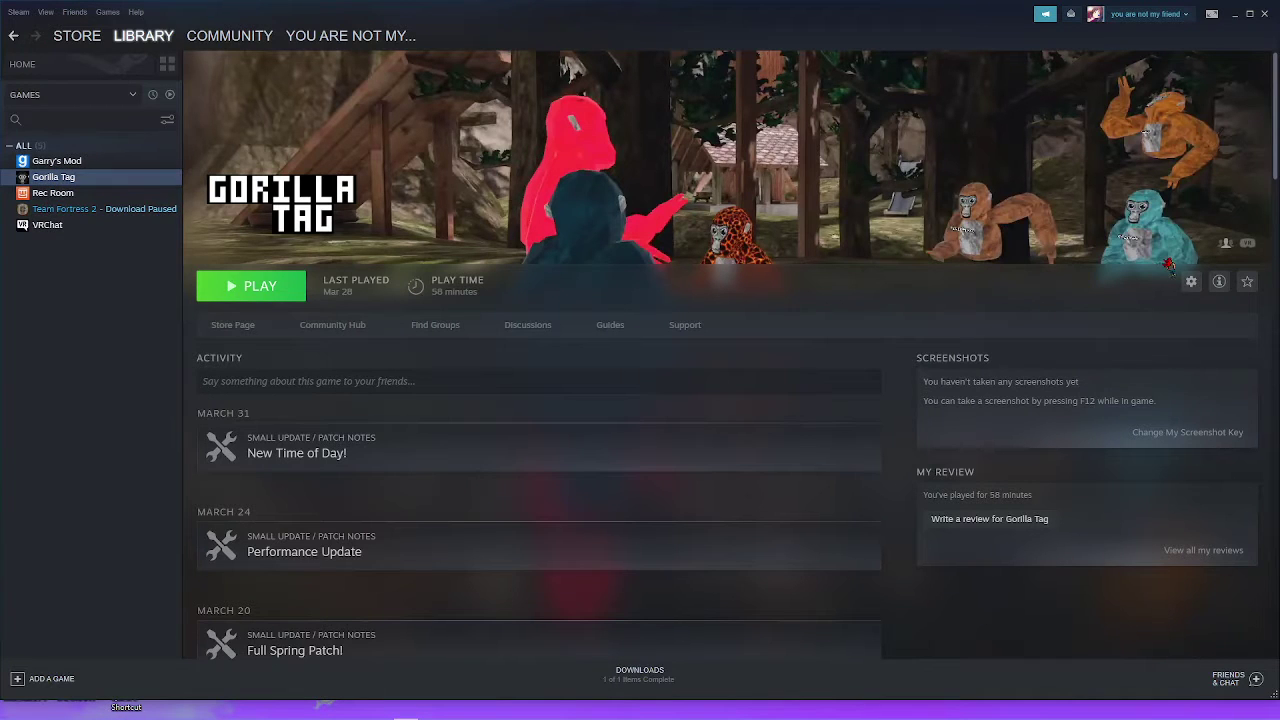
left_click(1190, 282)
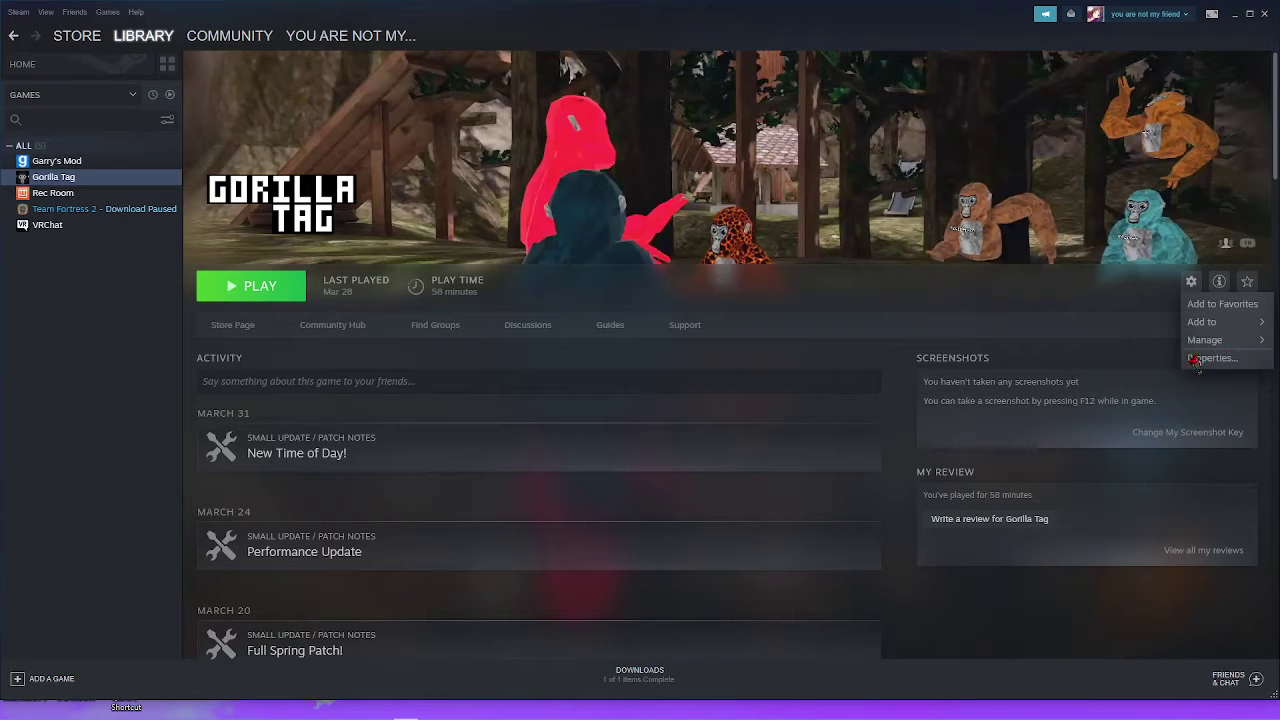
mouse_move(1222, 343)
left_click(1118, 360)
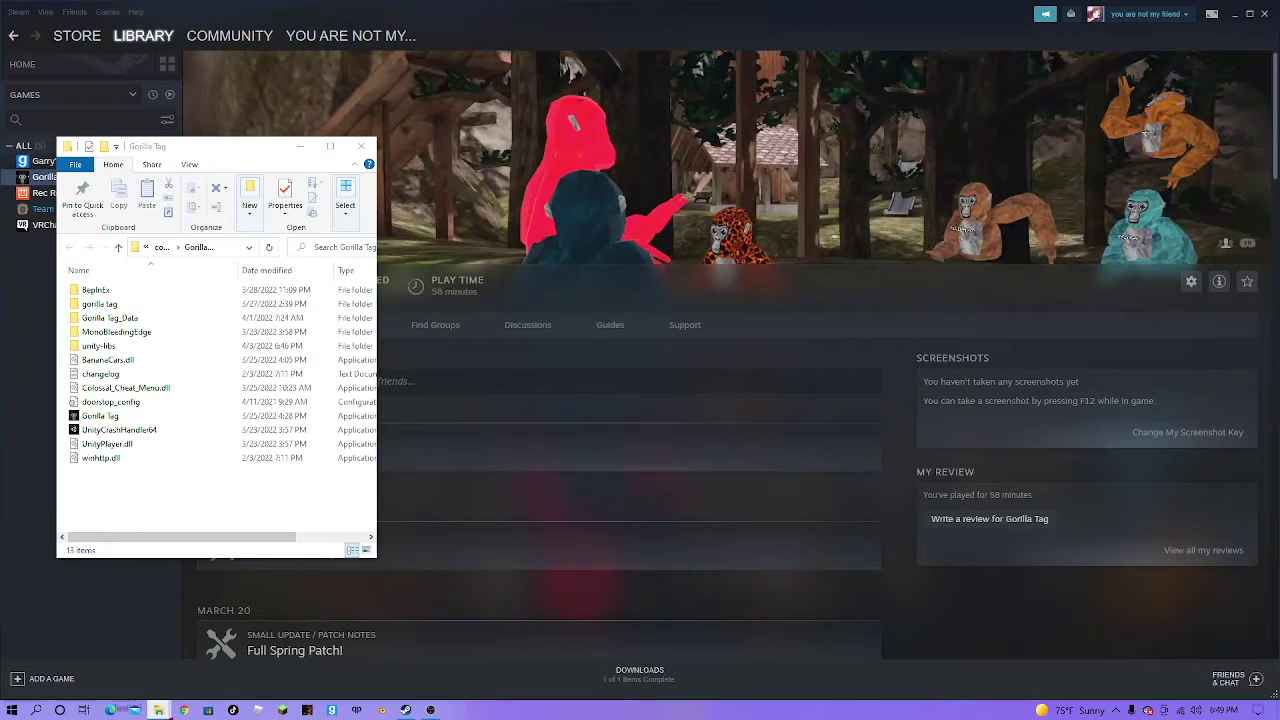
Close the old unityexplorer (1) archive window and open a new File Explorer window beside the Gorilla Tag folder
mouse_move(160, 711)
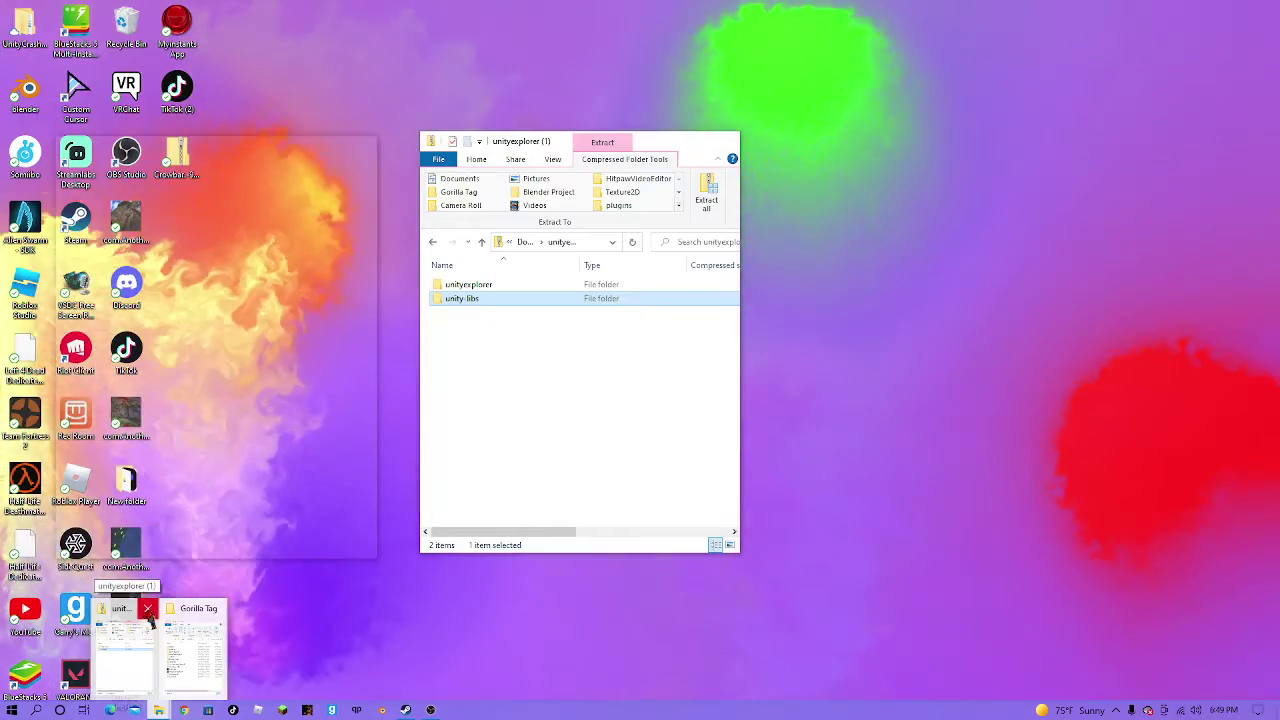
left_click(148, 608)
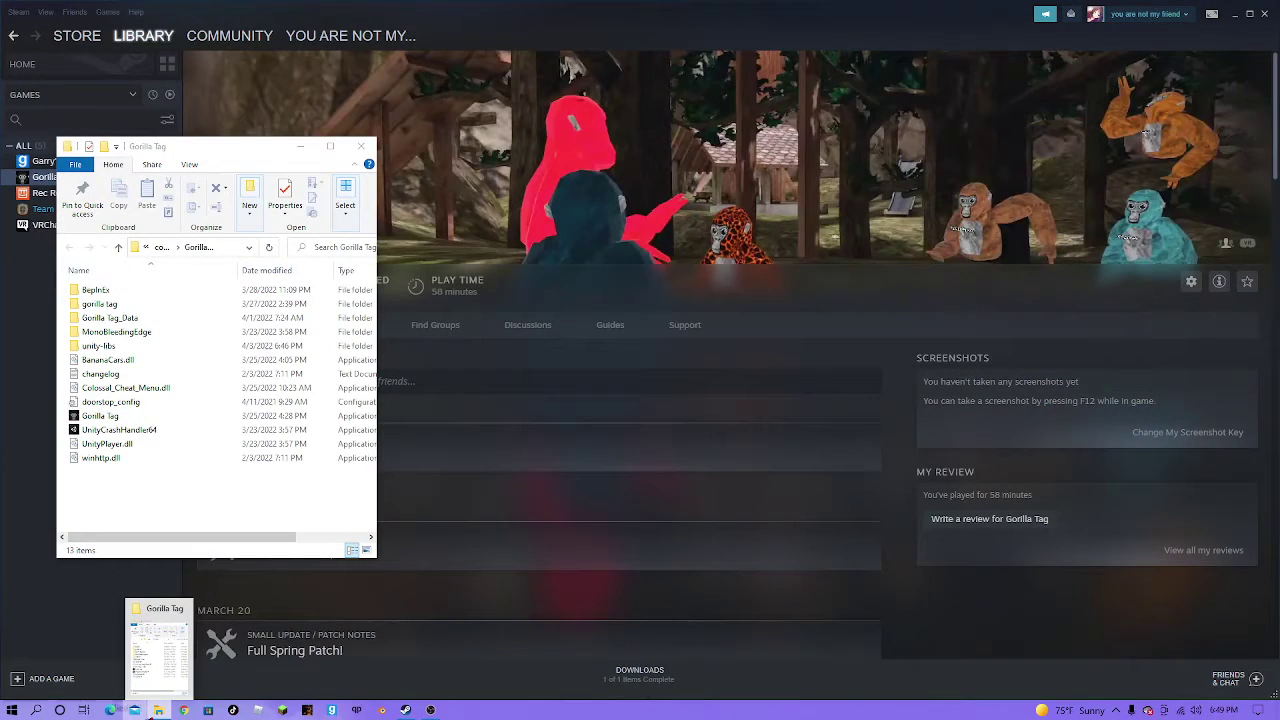
right_click(161, 711)
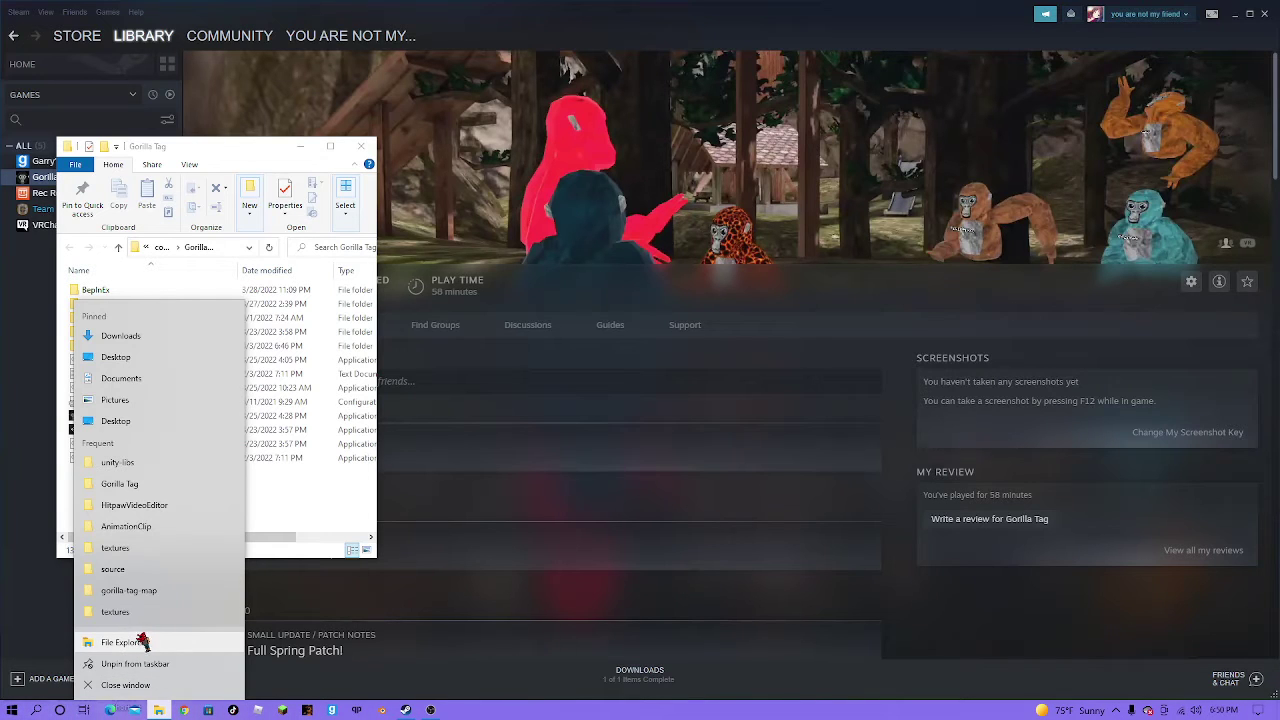
left_click(120, 642)
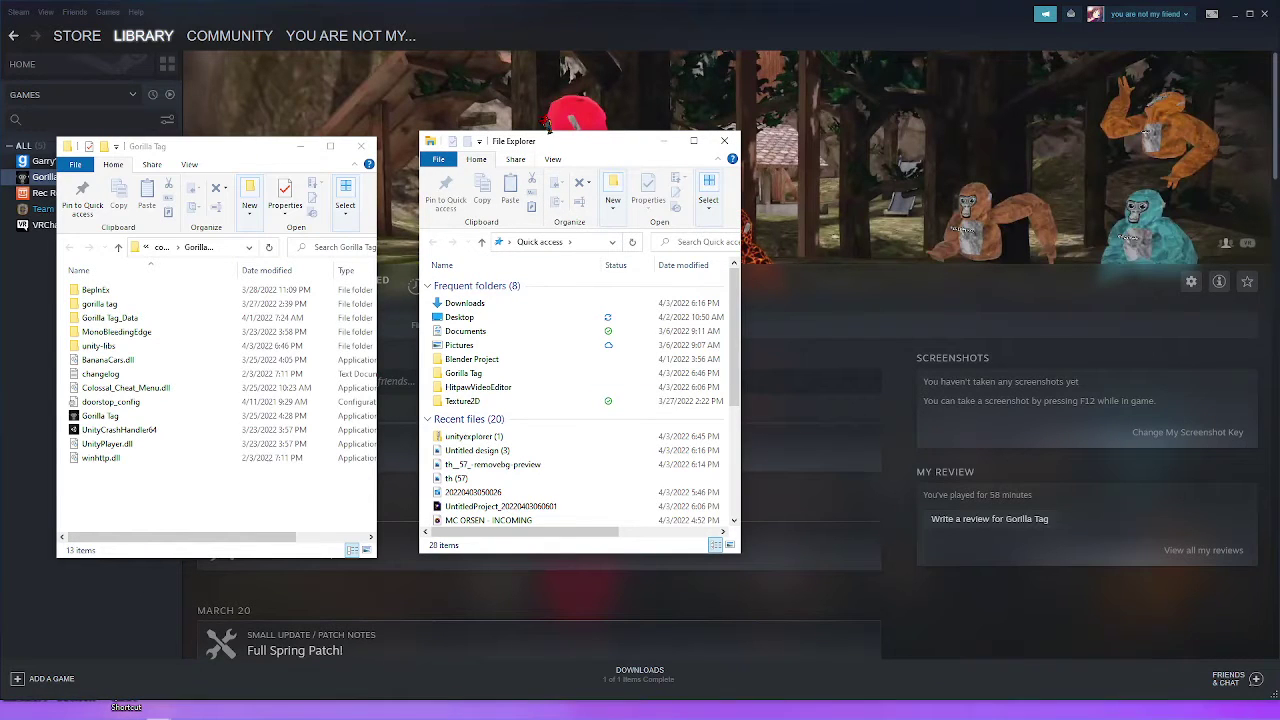
right_click(575, 135)
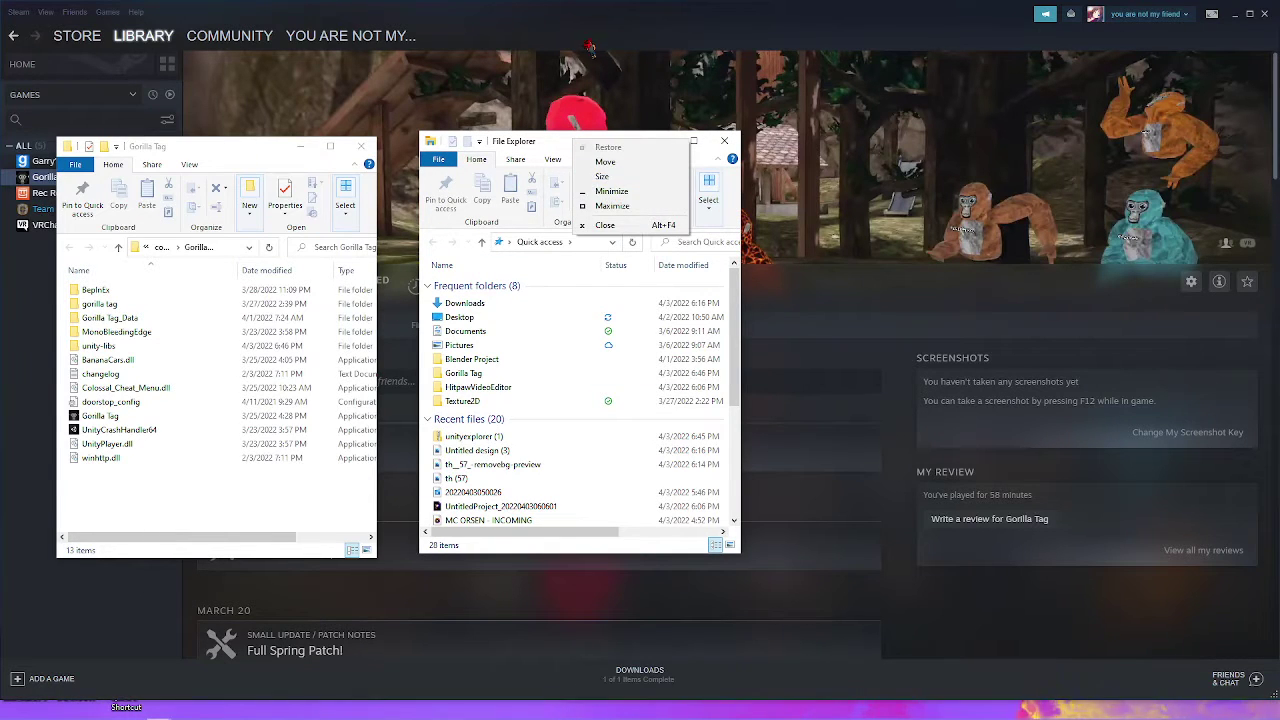
left_click(600, 183)
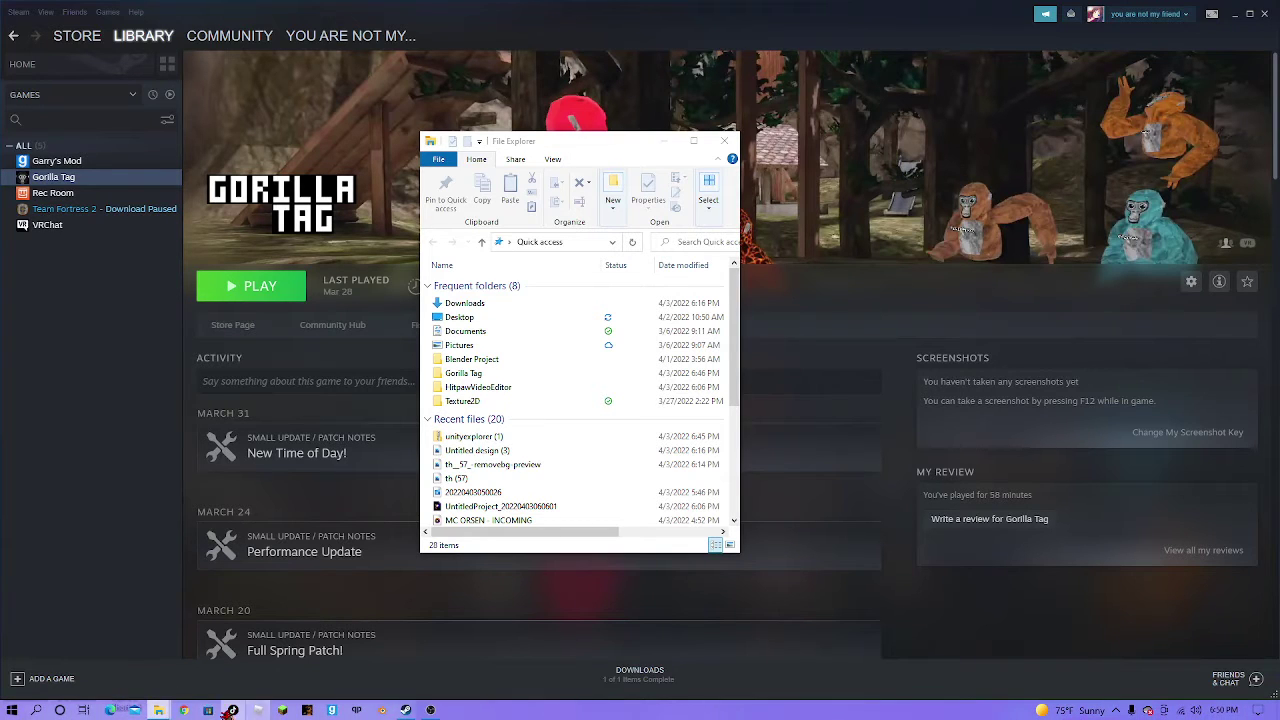
mouse_move(158, 710)
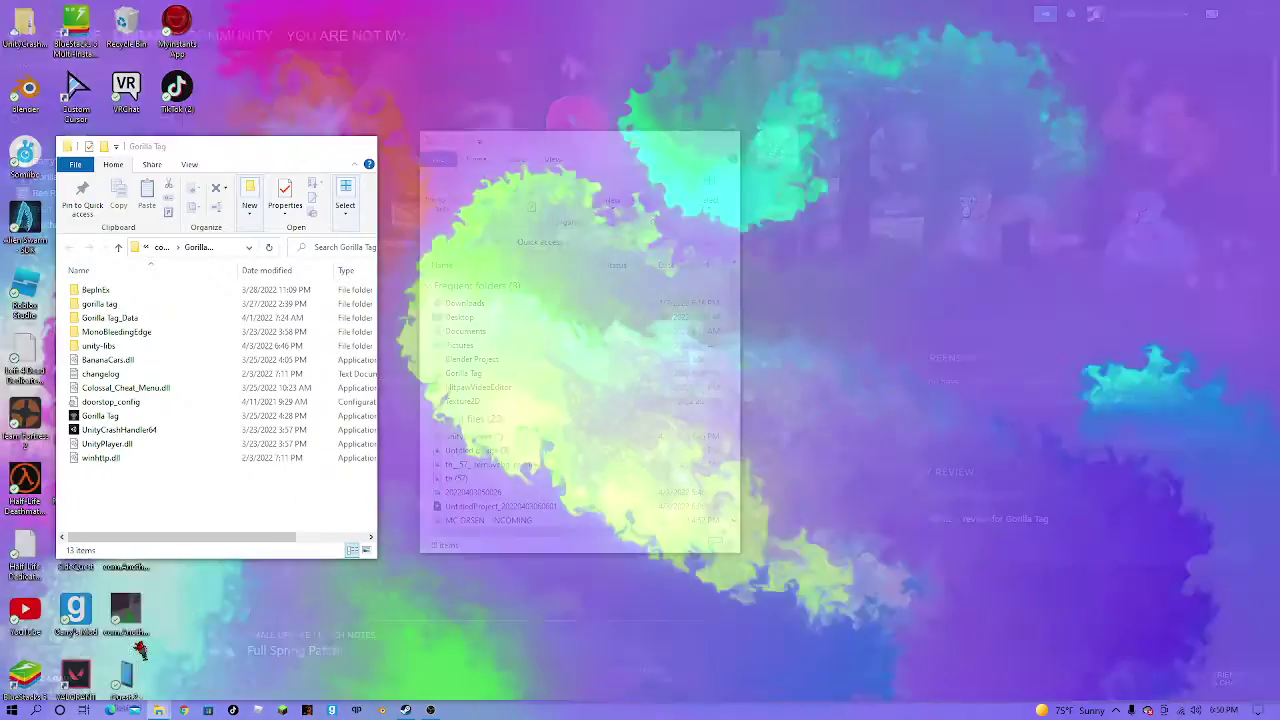
left_click(138, 650)
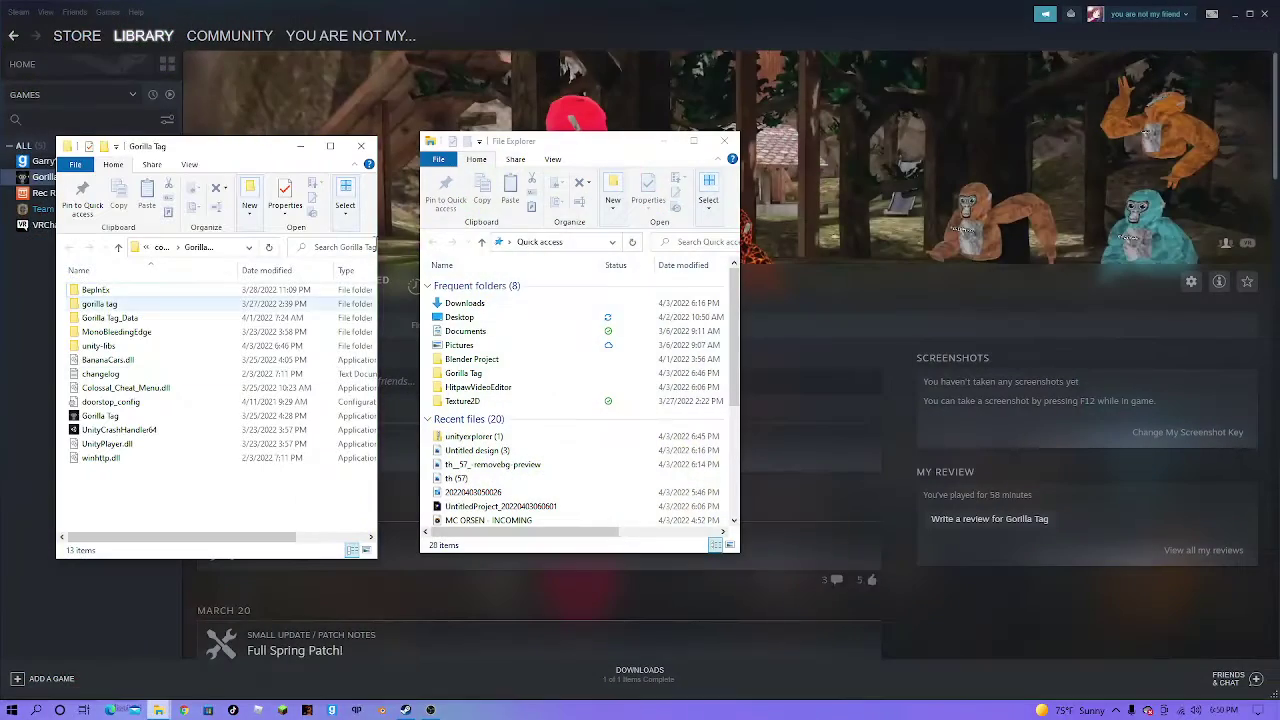
Open the unityexplorer (1) archive from the Downloads folder
double_click(468, 304)
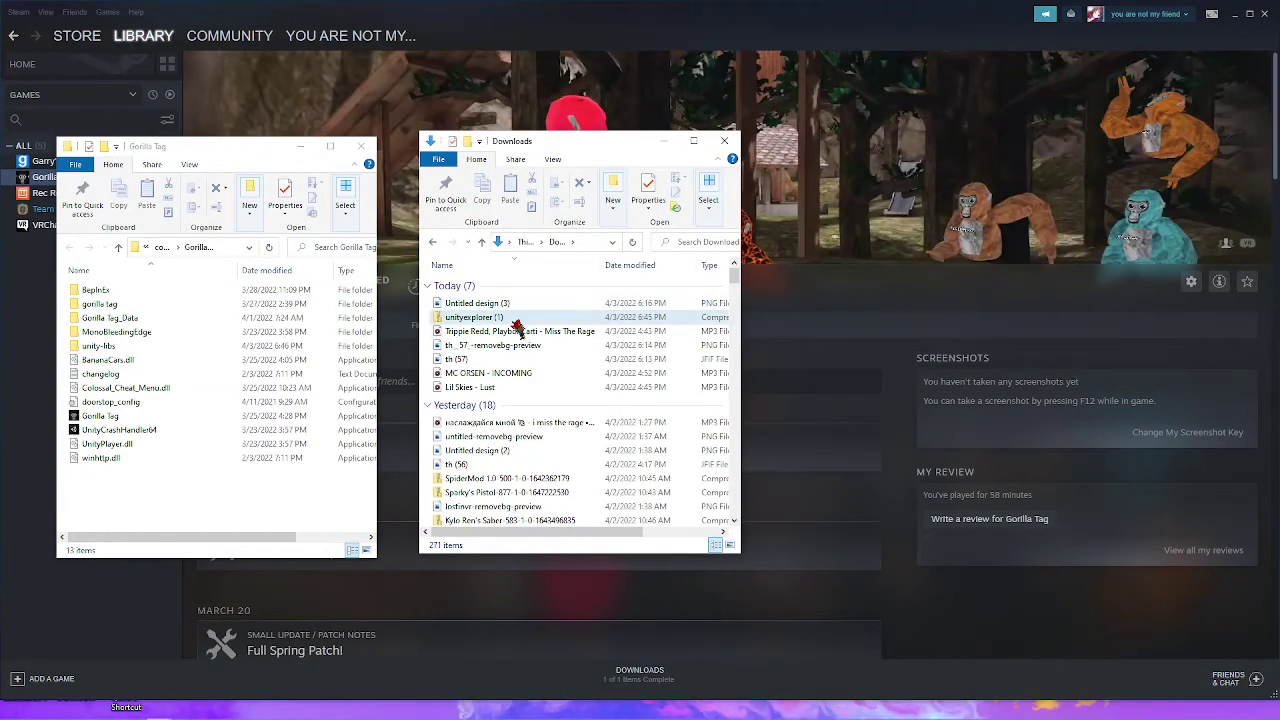
double_click(515, 319)
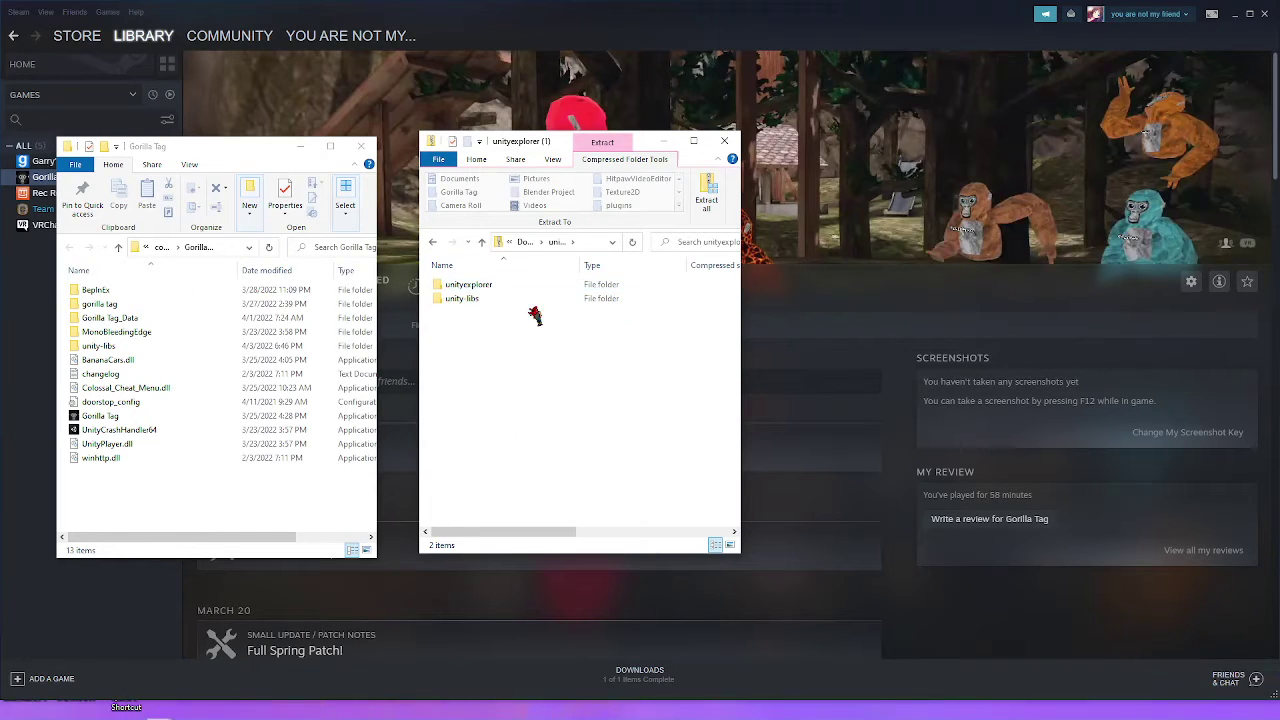
Open the BepInEx folder in the Gorilla Tag directory and select the unity-libs folder in the archive
double_click(98, 291)
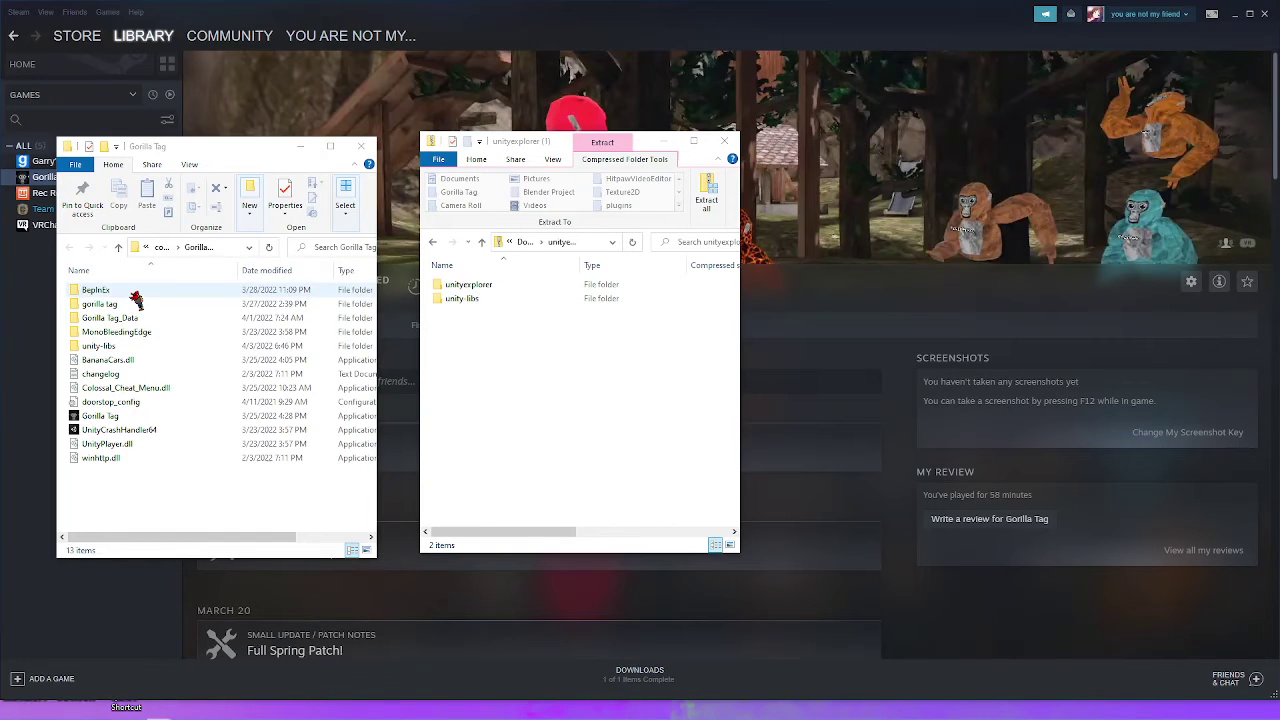
left_click(480, 299)
left_click_drag(257, 357, 562, 345)
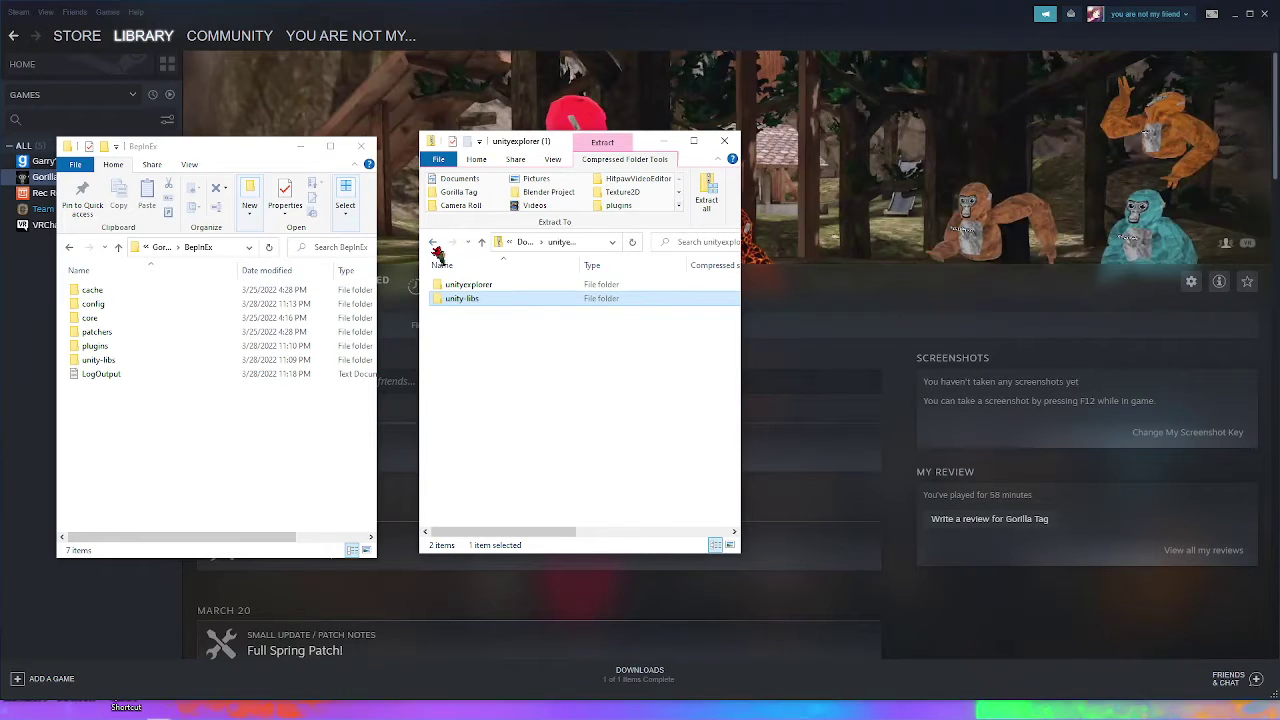
Look through the Gorilla Tag_Data folder, its Plugins subfolder and the gorilla tag folder for the mod plugins location
left_click(69, 247)
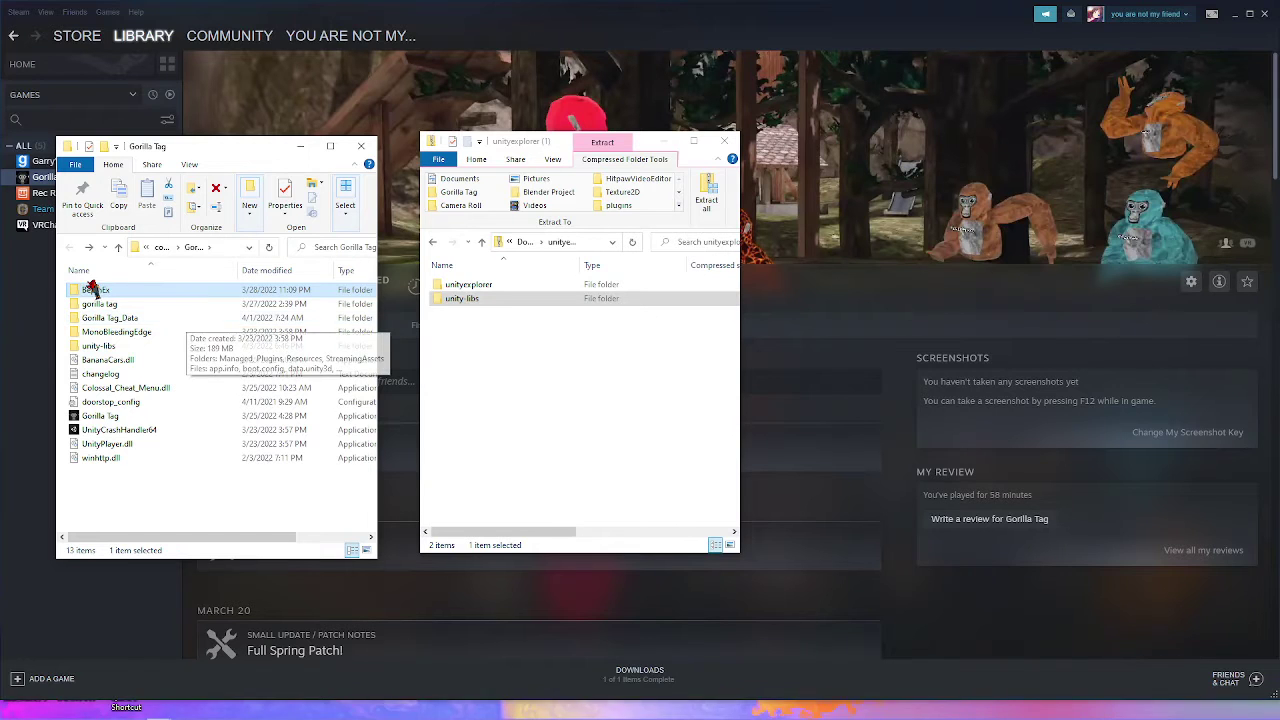
double_click(179, 318)
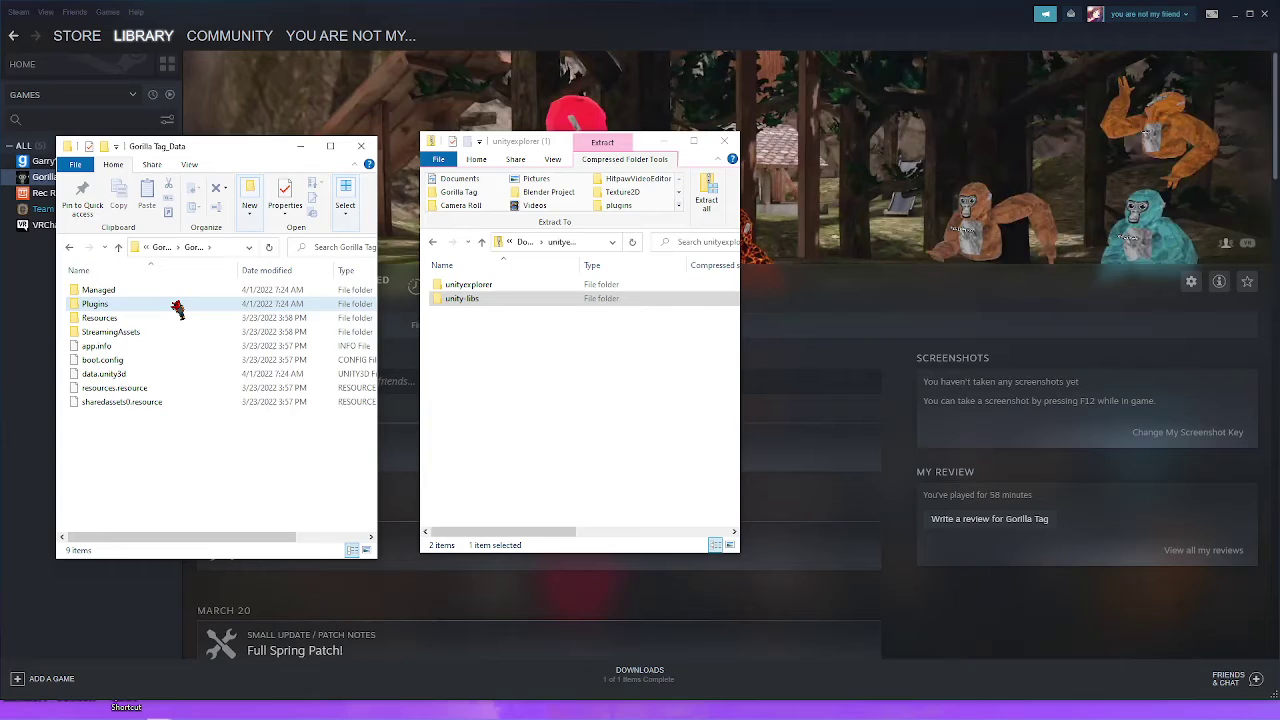
double_click(178, 305)
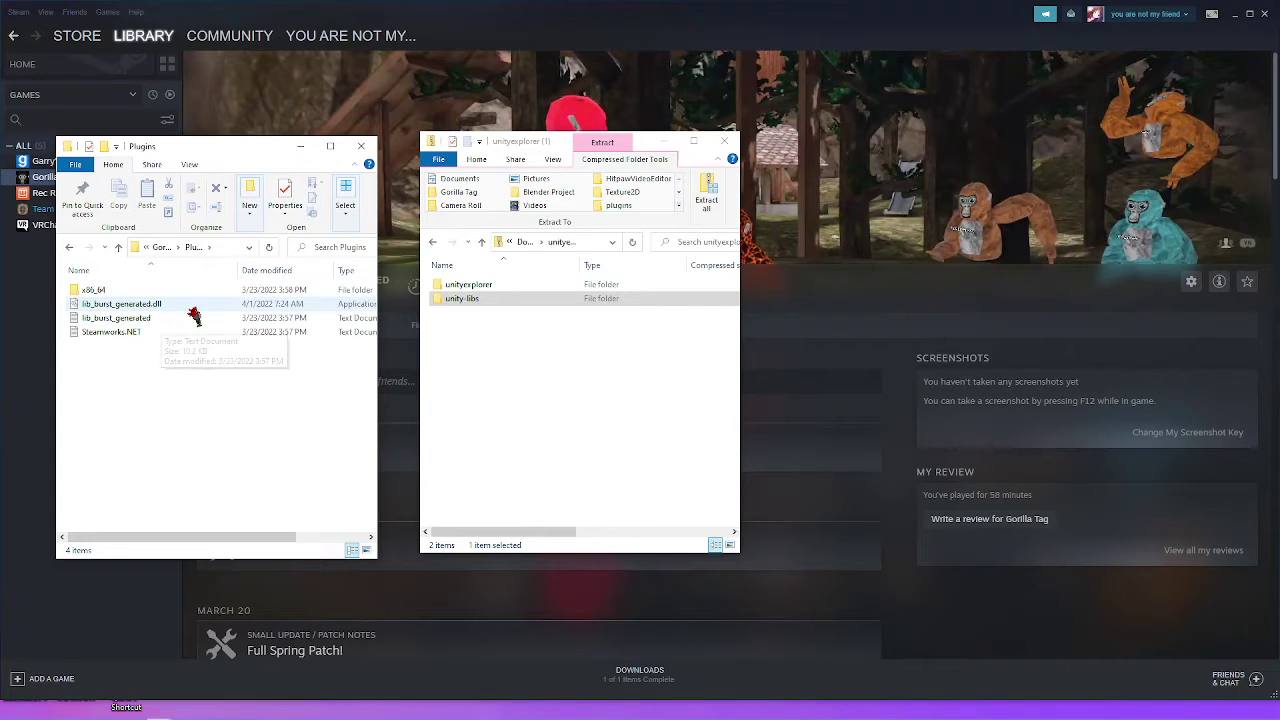
left_click(76, 248)
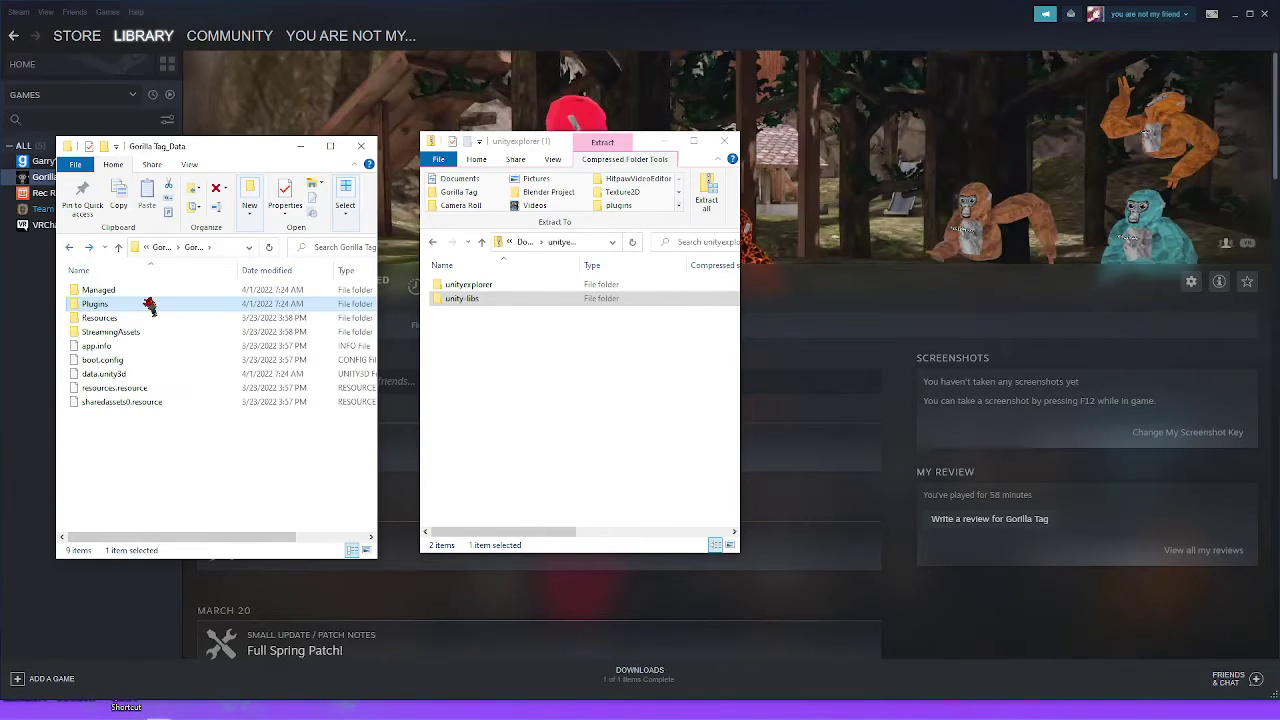
left_click(88, 247)
left_click(70, 247)
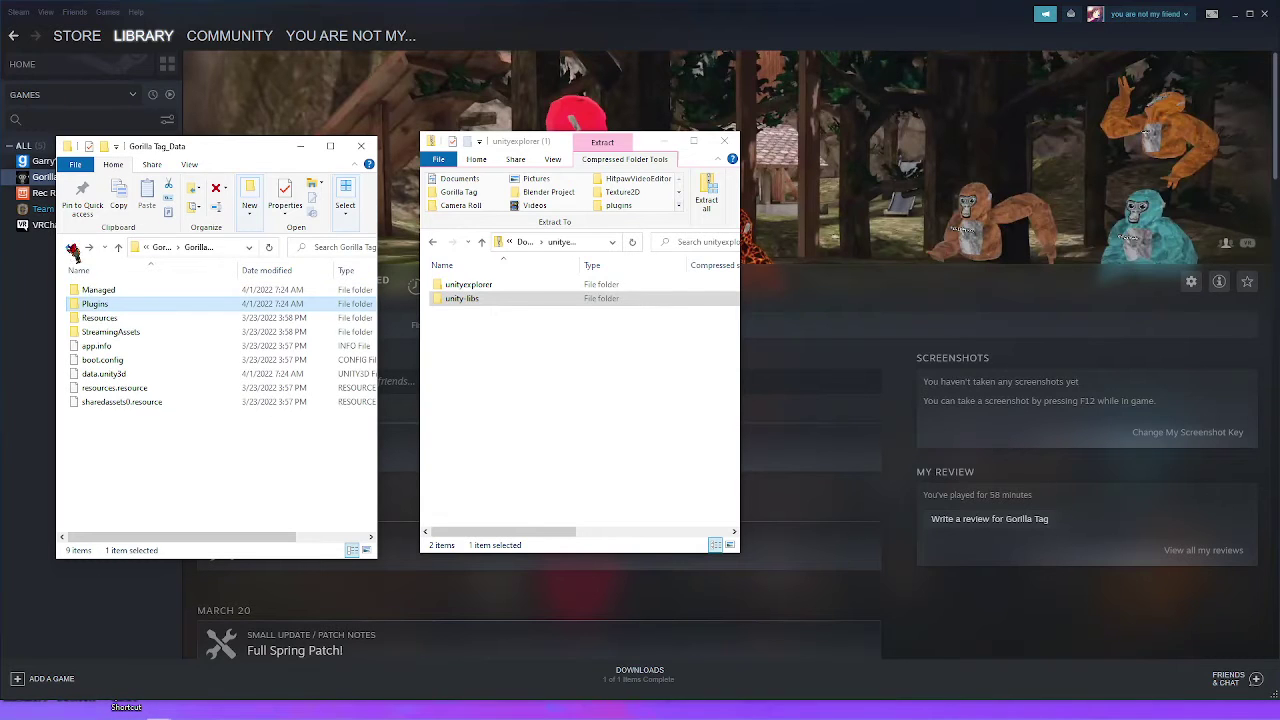
left_click(69, 247)
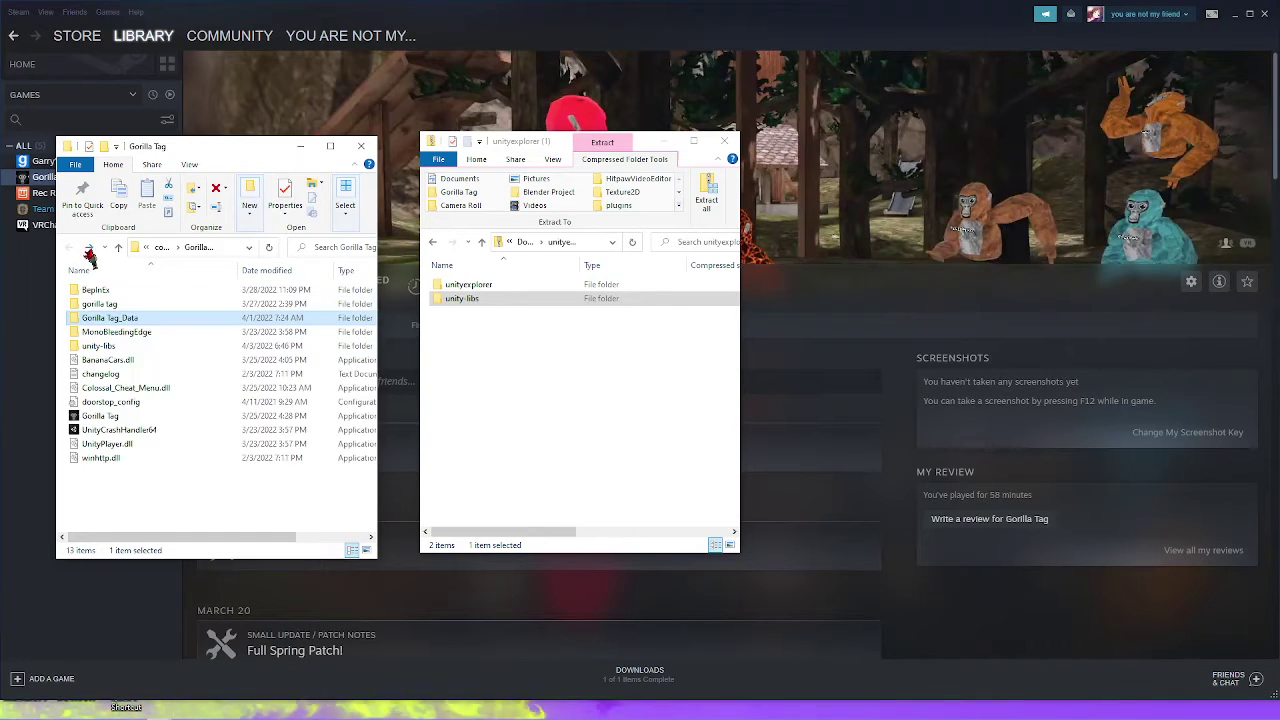
double_click(120, 303)
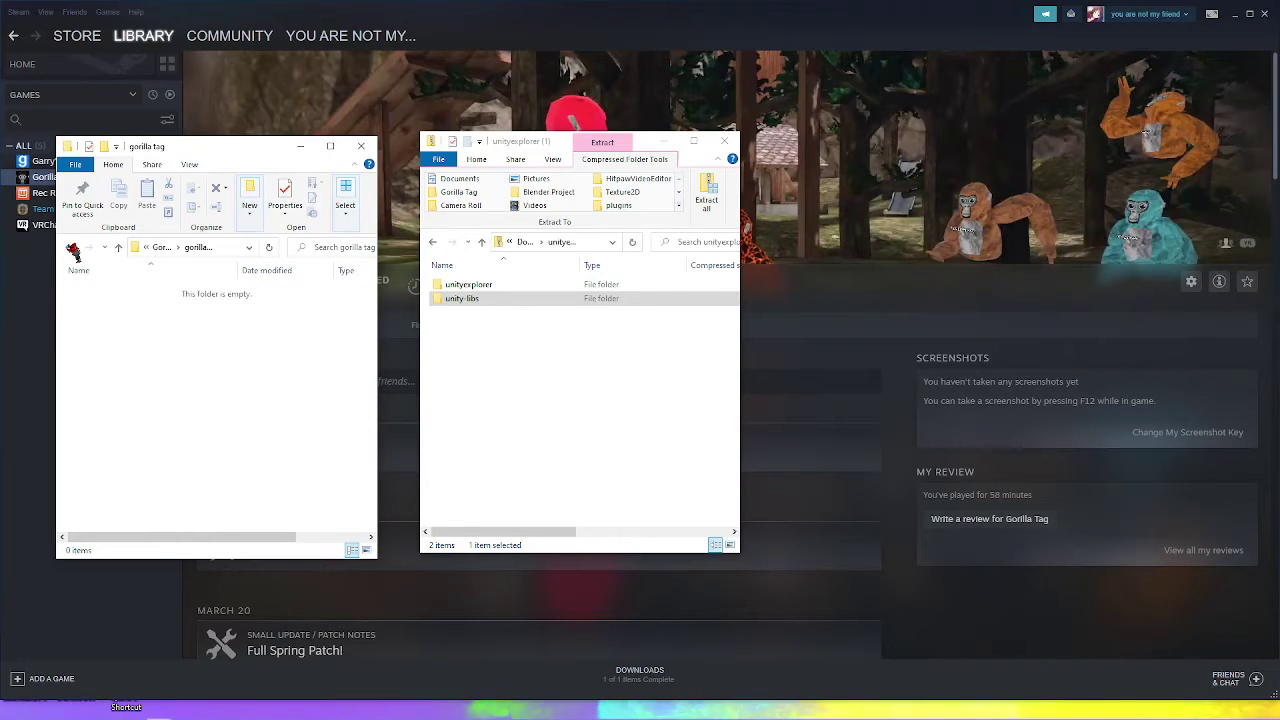
left_click(69, 247)
Open the plugins folder inside BepInEx and select the unityexplorer folder in the archive
left_click(97, 291)
double_click(97, 294)
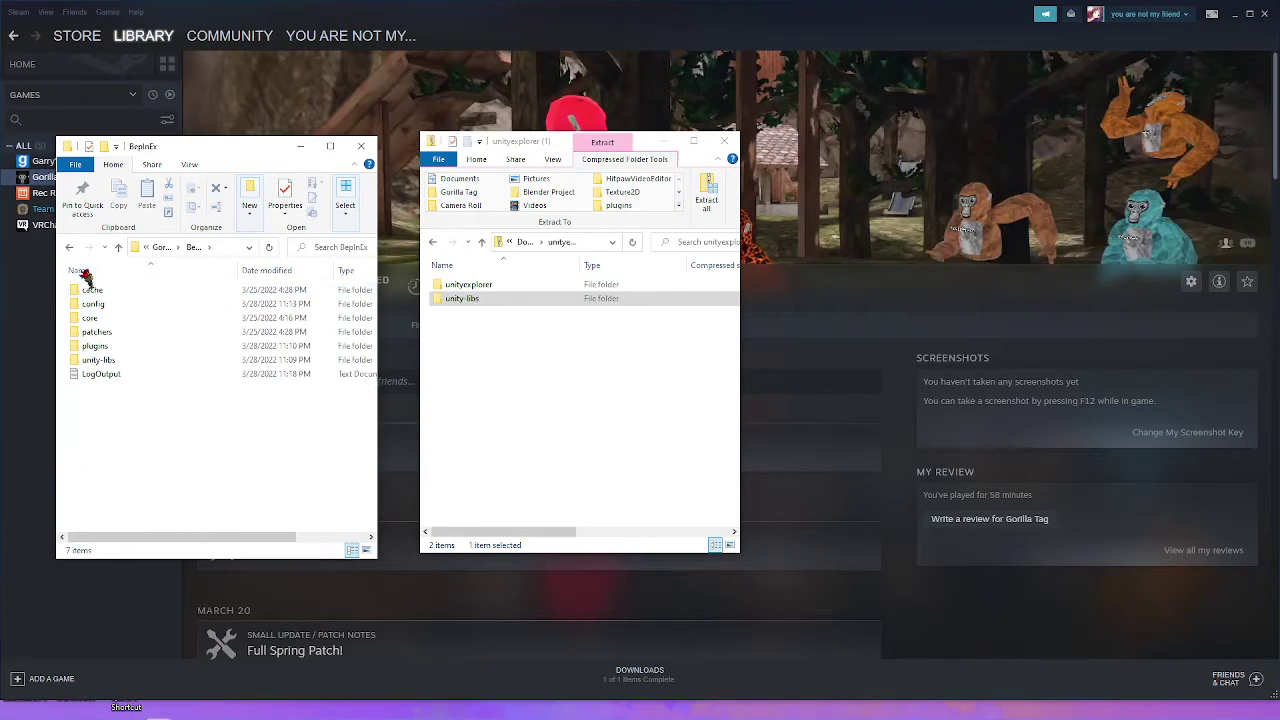
double_click(100, 347)
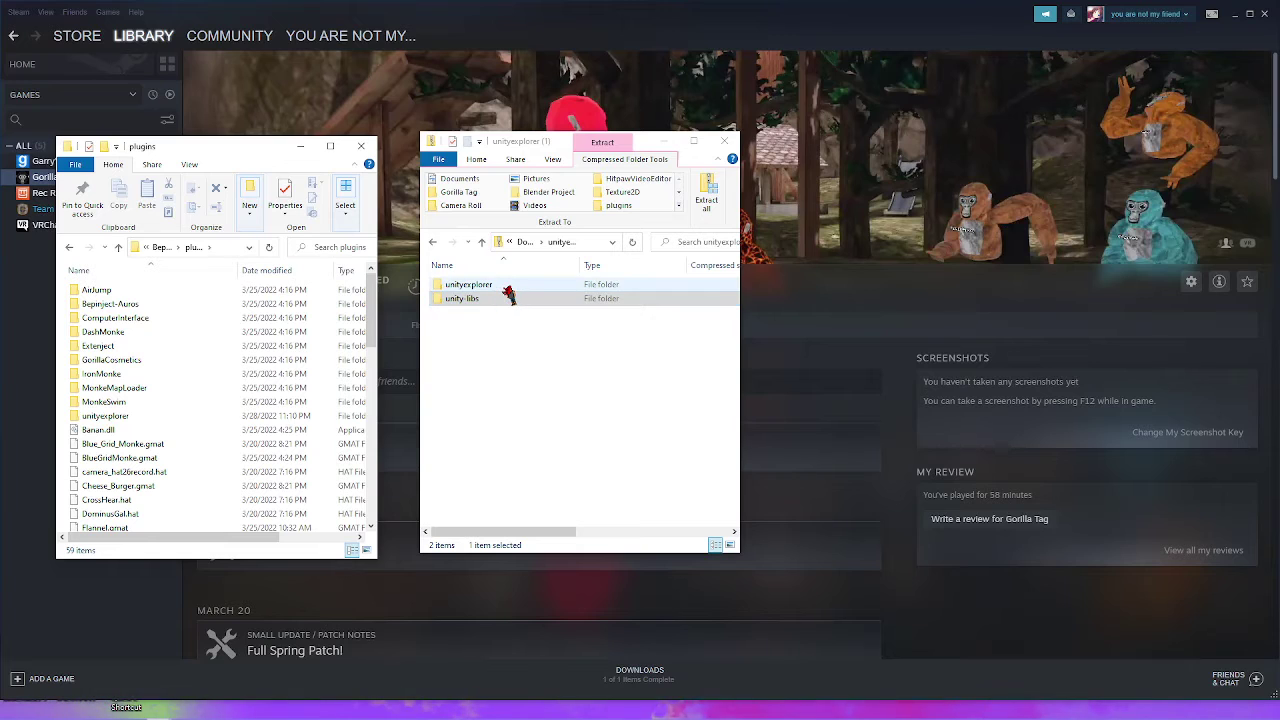
left_click(455, 287)
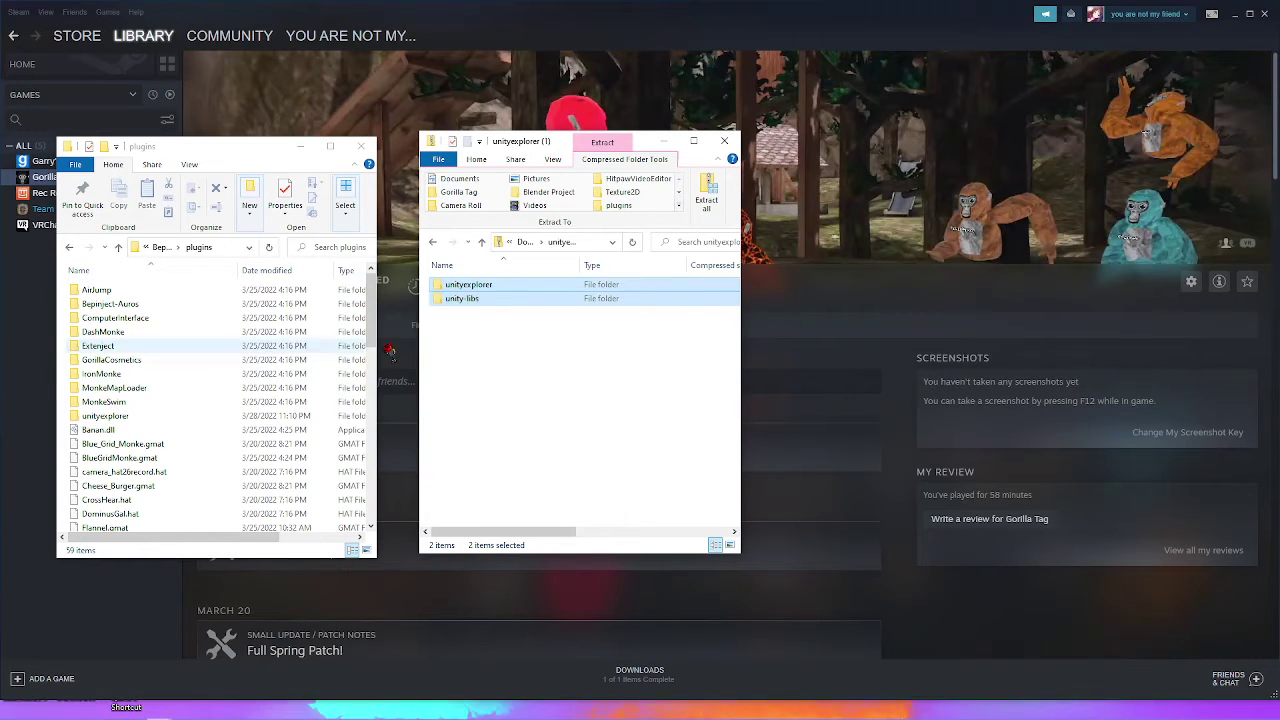
left_click(484, 380)
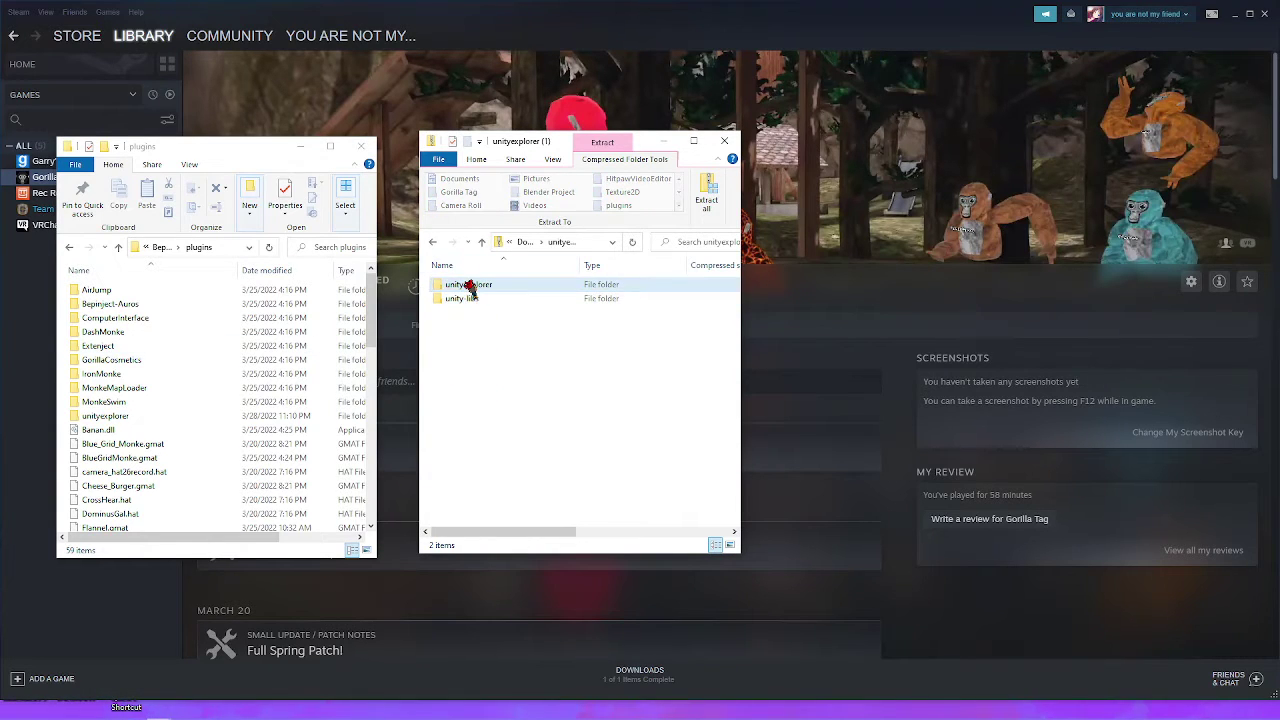
left_click_drag(453, 290, 510, 300)
Close both File Explorer windows and launch Gorilla Tag in Steam VR Mode
left_click(736, 142)
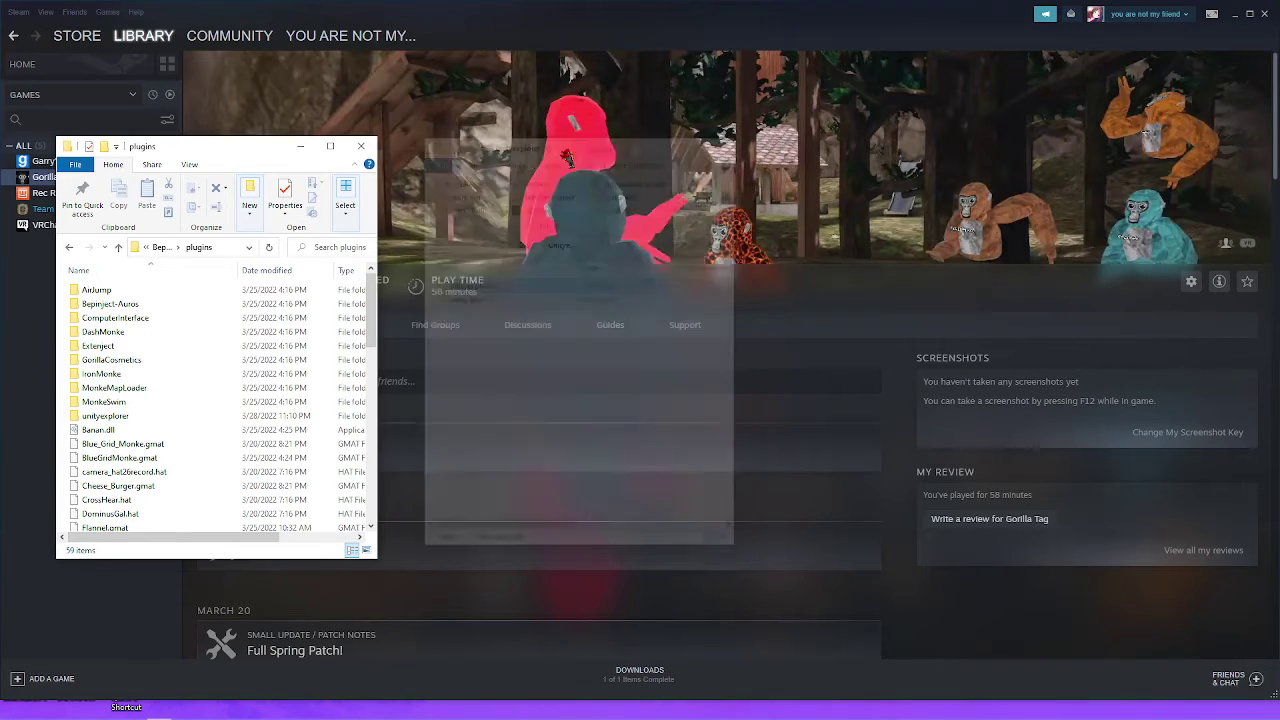
left_click(361, 146)
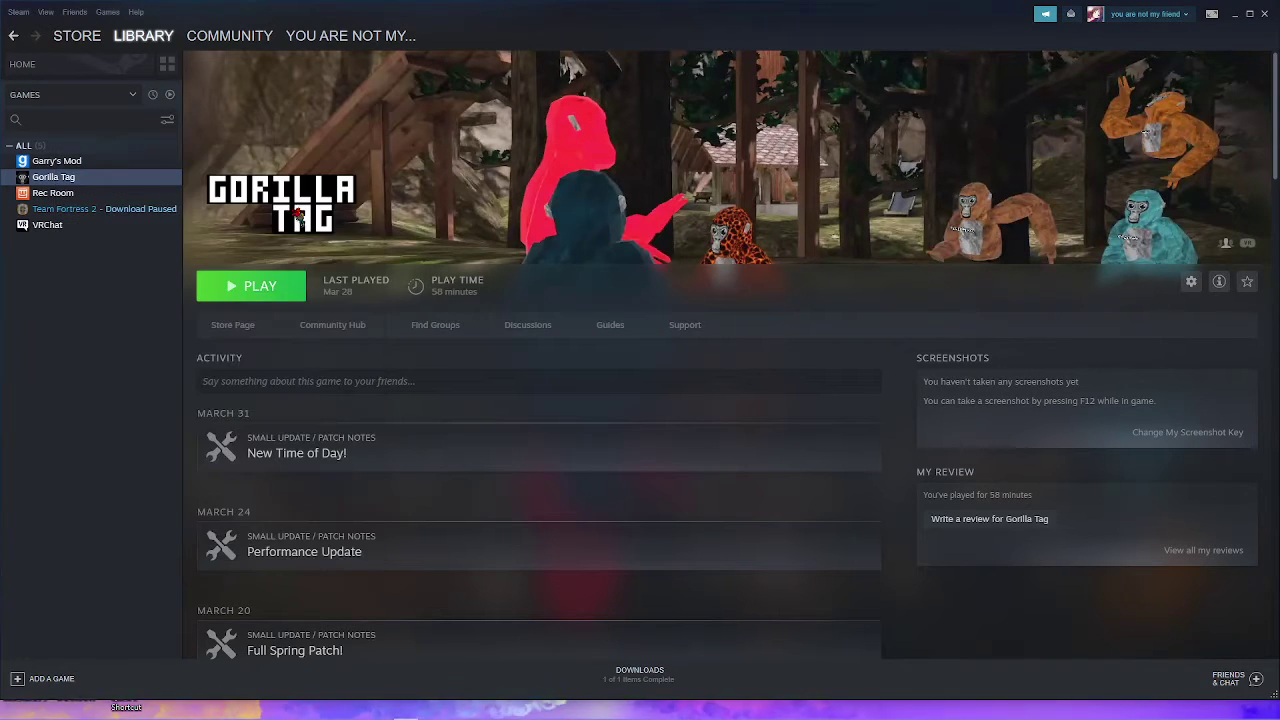
left_click(247, 288)
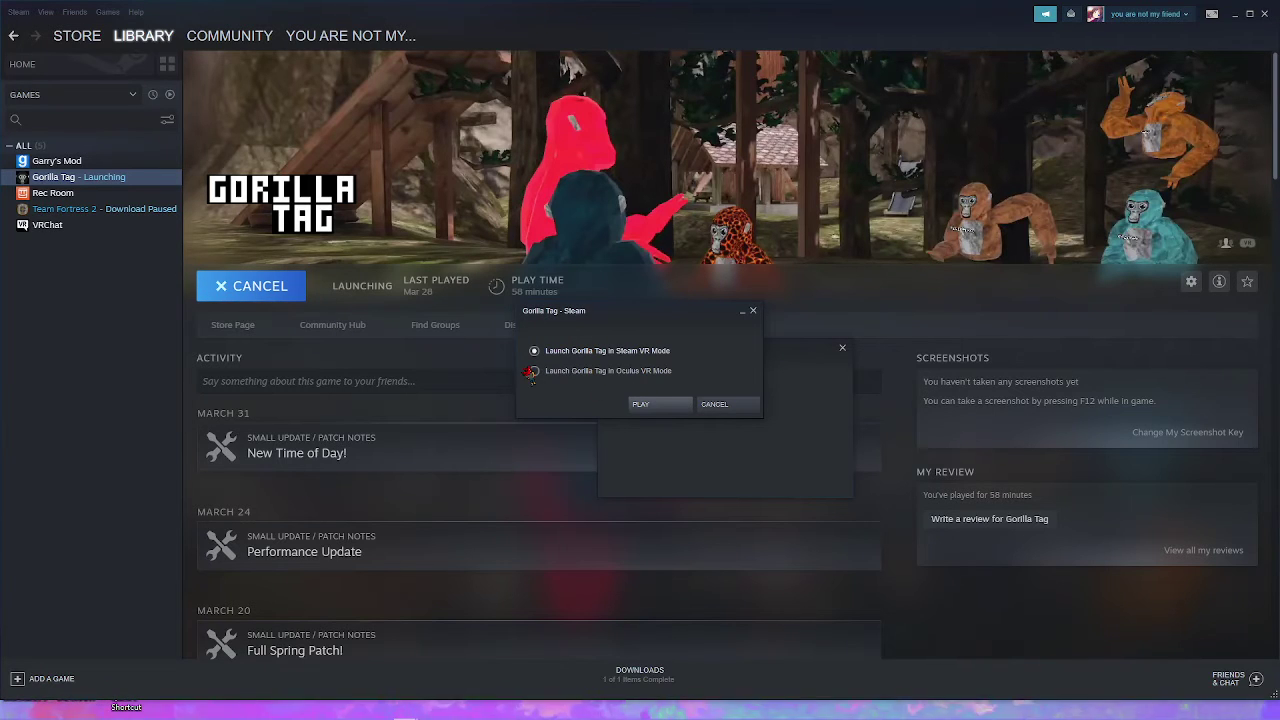
left_click(643, 404)
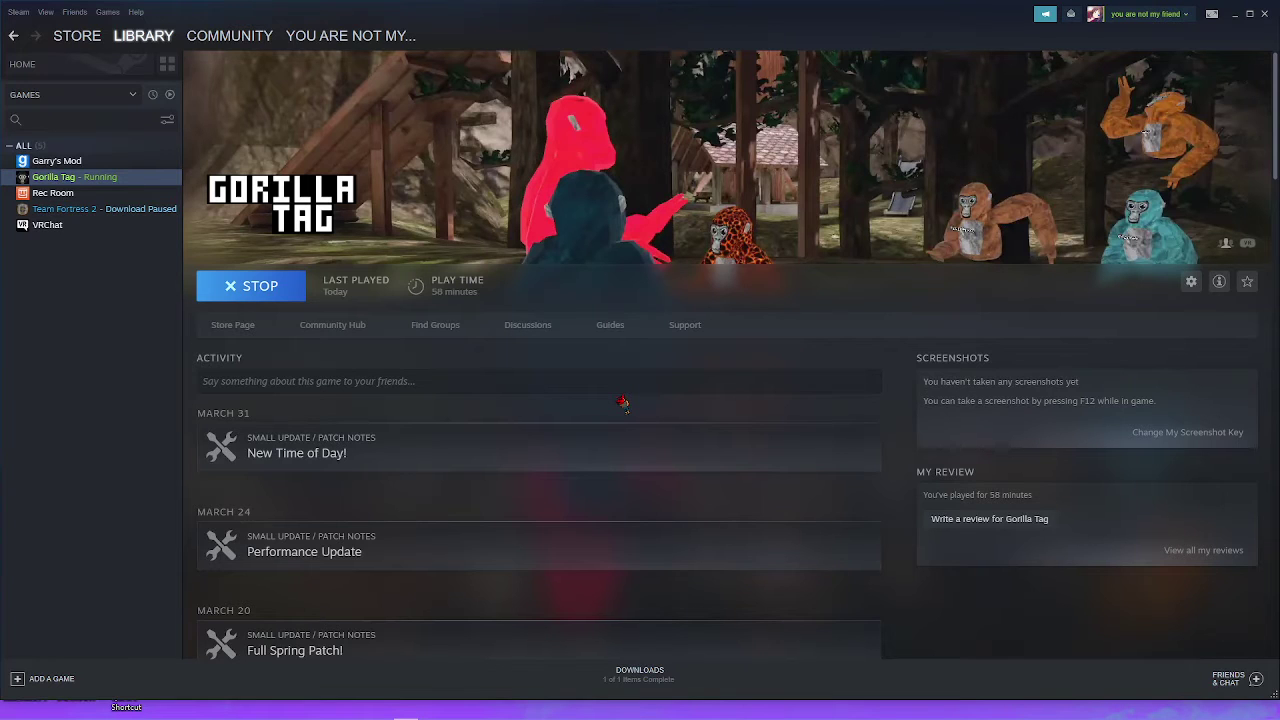
mouse_move(410, 716)
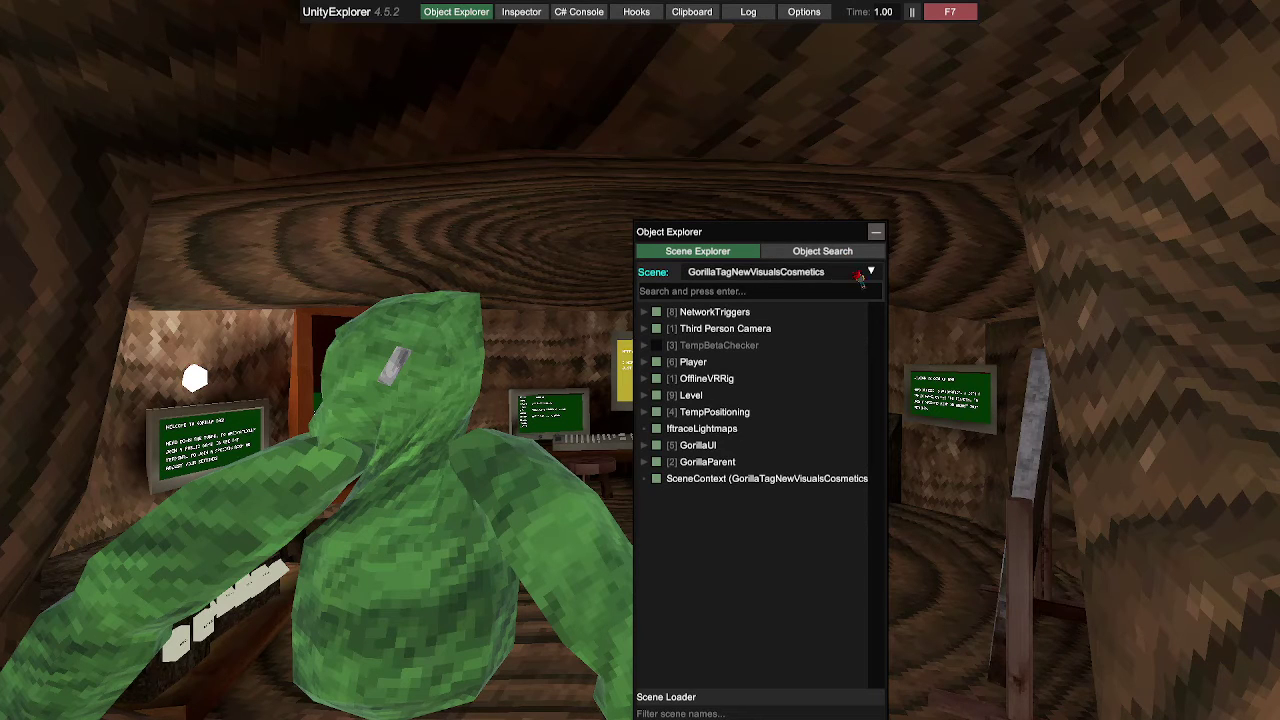
Search the GorillaTagNewVisualsCosmetics scene for "stick" and look through the matching objects
left_click(733, 294)
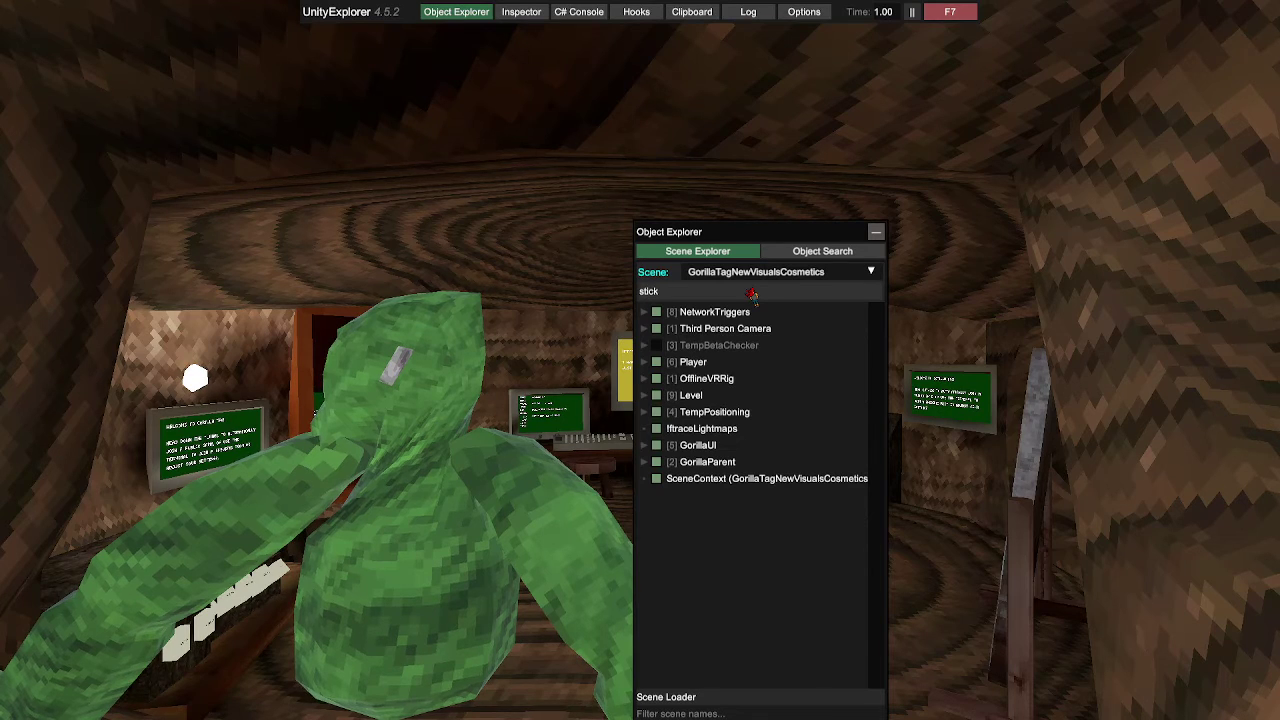
key("Return")
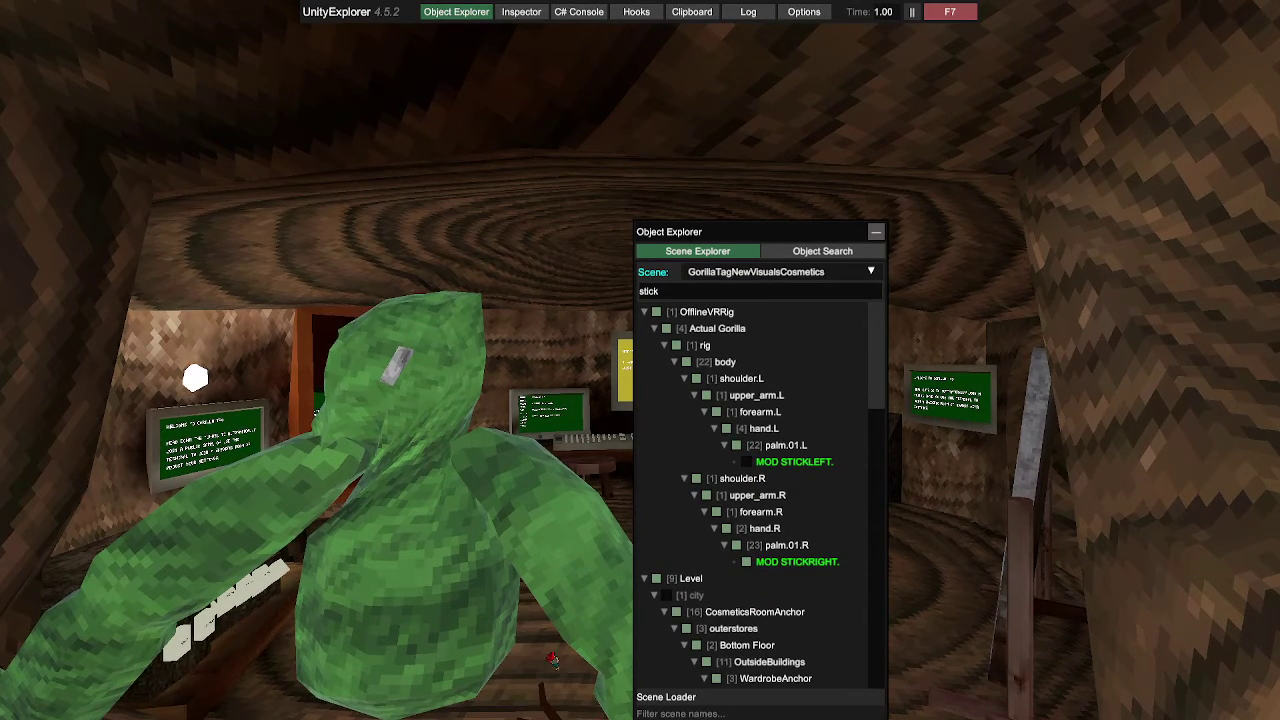
scroll(729, 541, "down", 4)
scroll(732, 510, "down", 3)
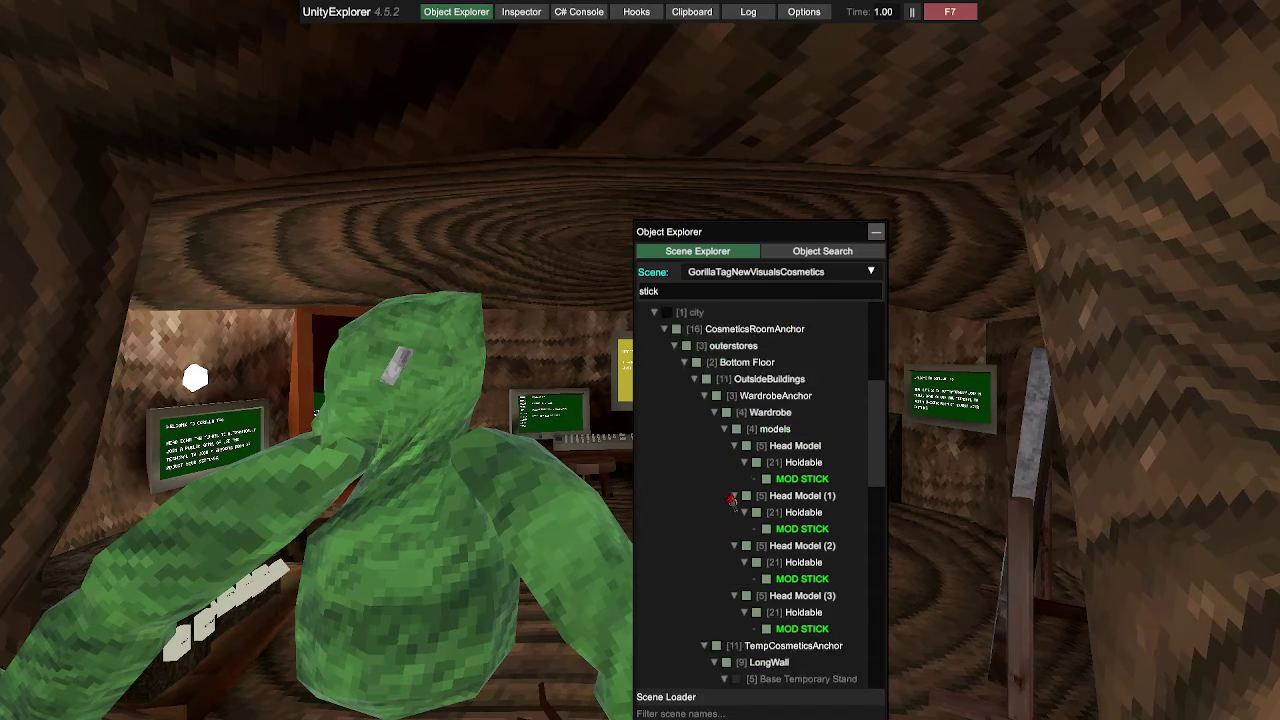
scroll(732, 497, "down", 4)
scroll(714, 485, "up", 12)
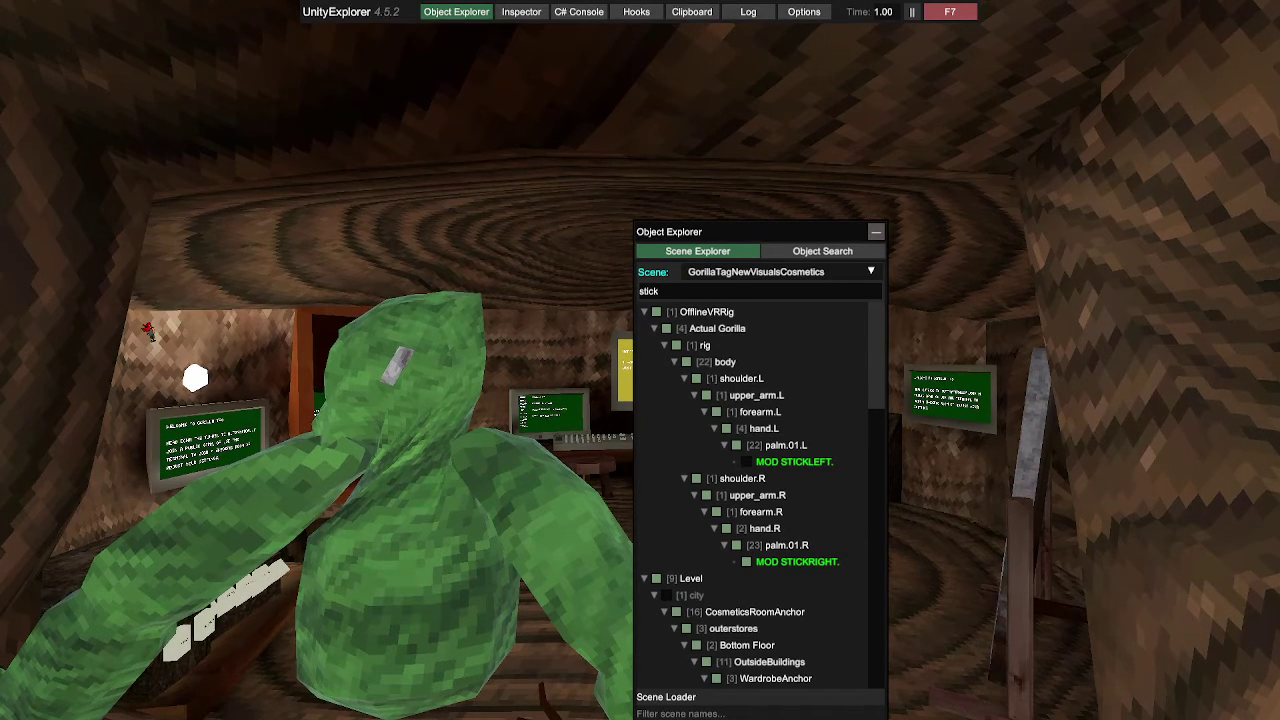
Close and reopen the Object Explorer, and choose the GorillaTagNewVisualsCosmetics scene
left_click(877, 232)
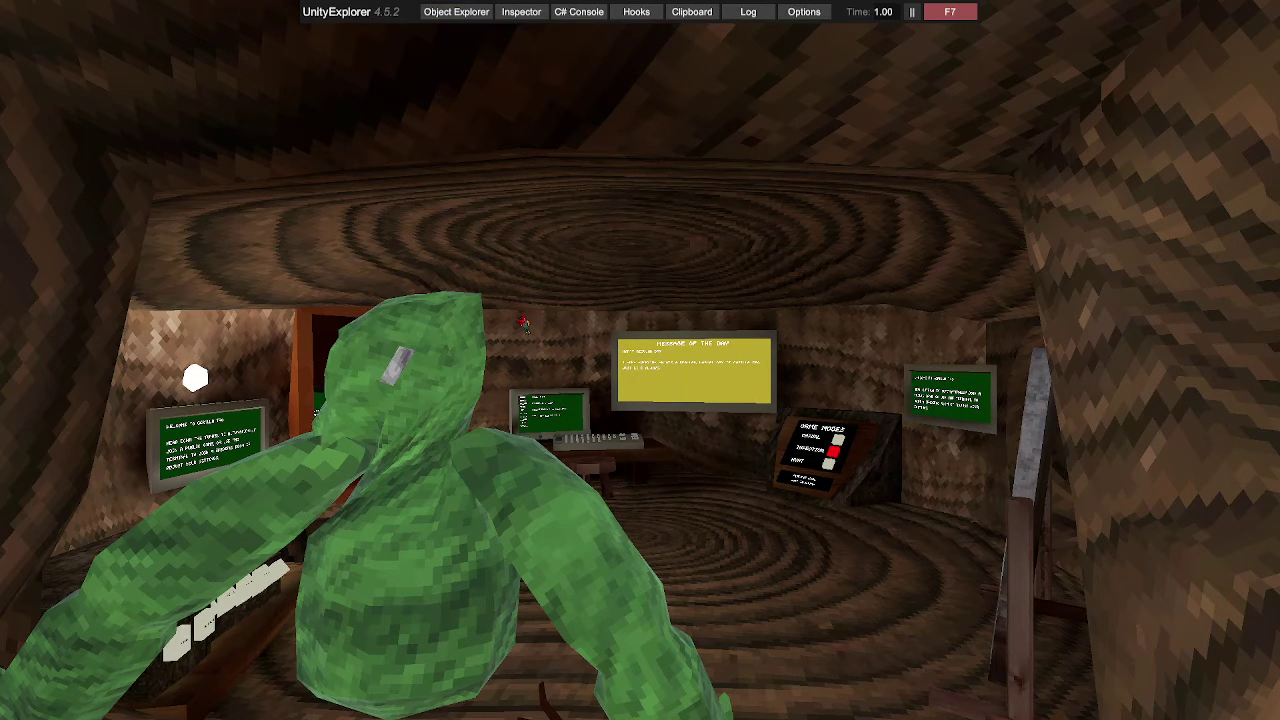
left_click(463, 18)
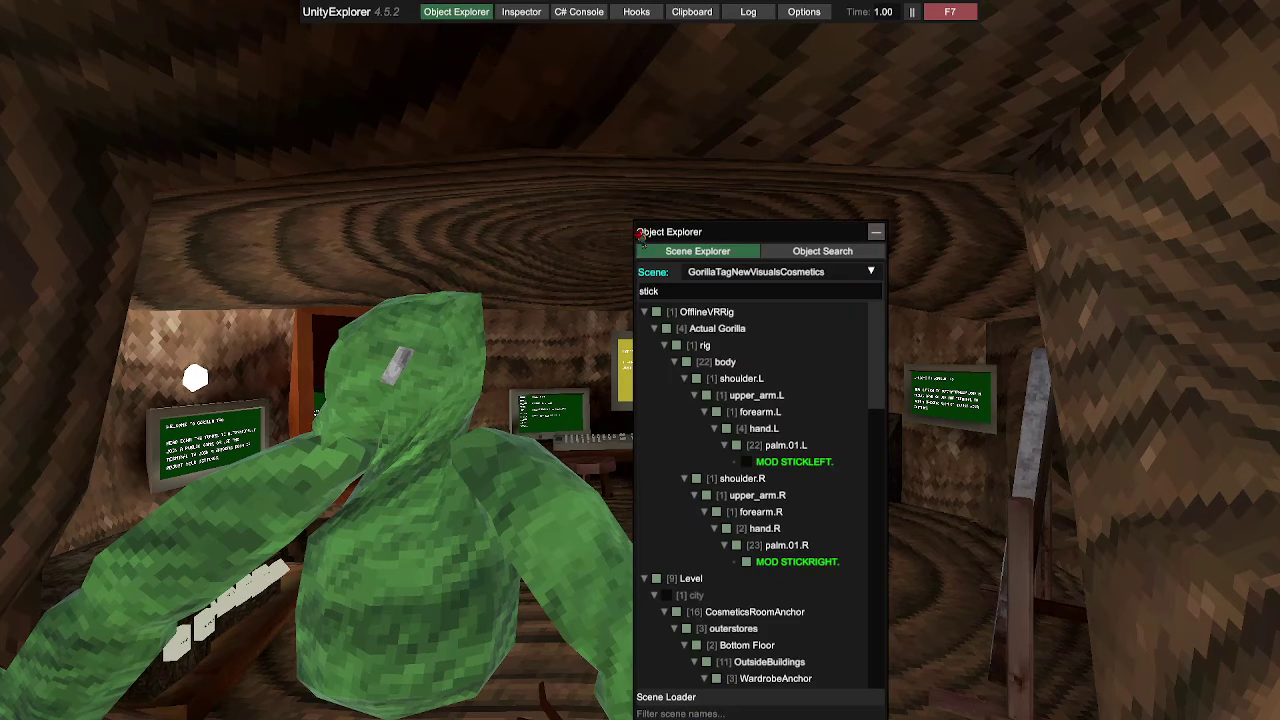
left_click(773, 271)
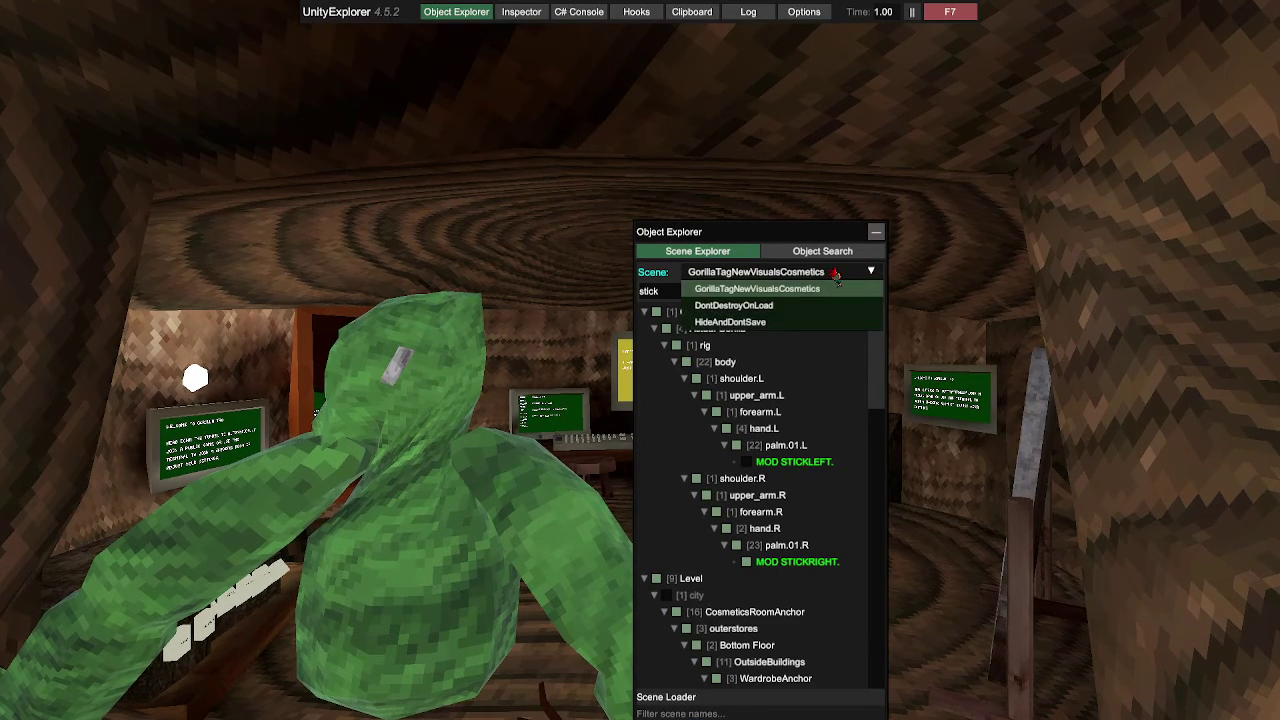
left_click(757, 289)
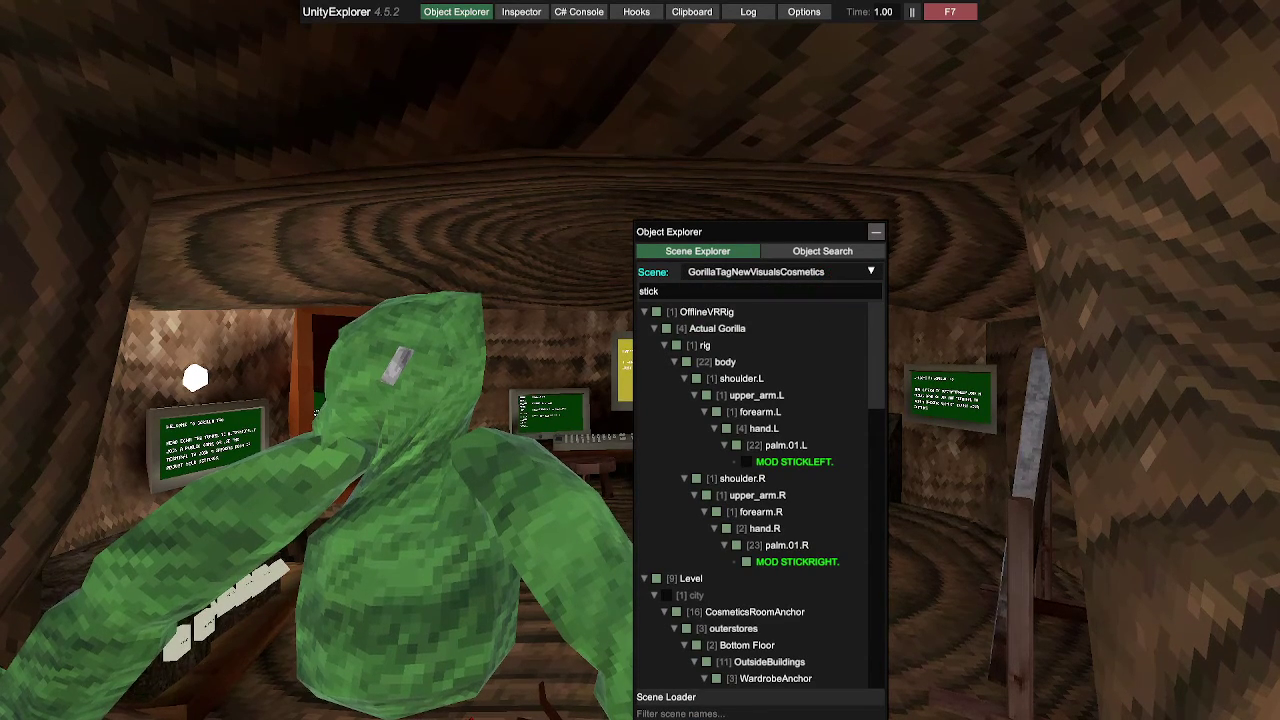
key("super")
key("super")
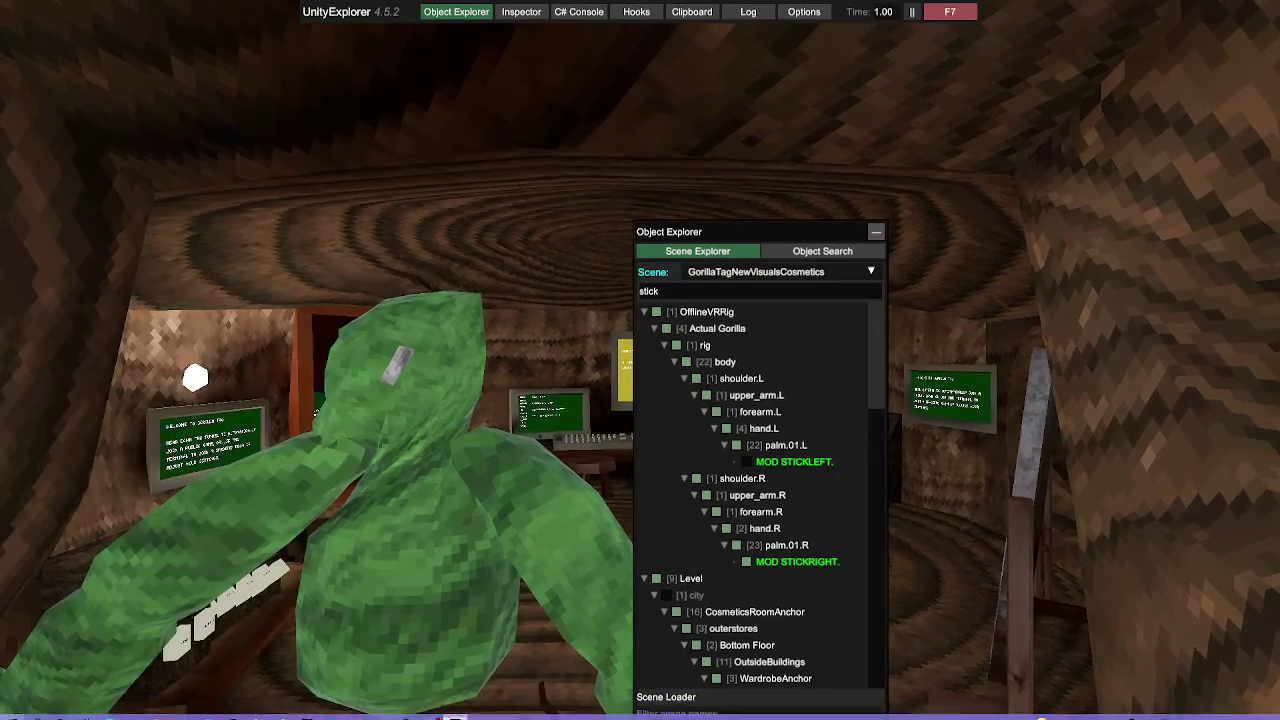
key("super")
key("super")
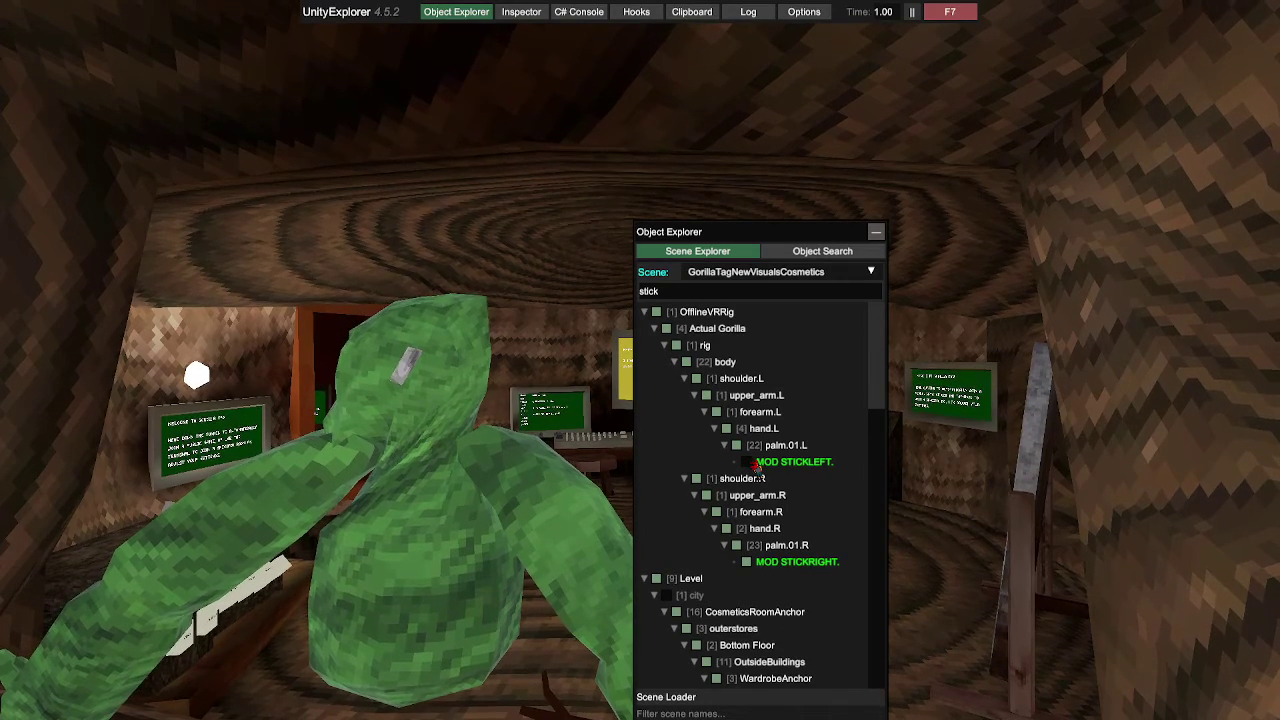
Enable the MOD STICK object under LongWall's Base Temporary Stand and activate the city object under Level
scroll(757, 463, "down", 10)
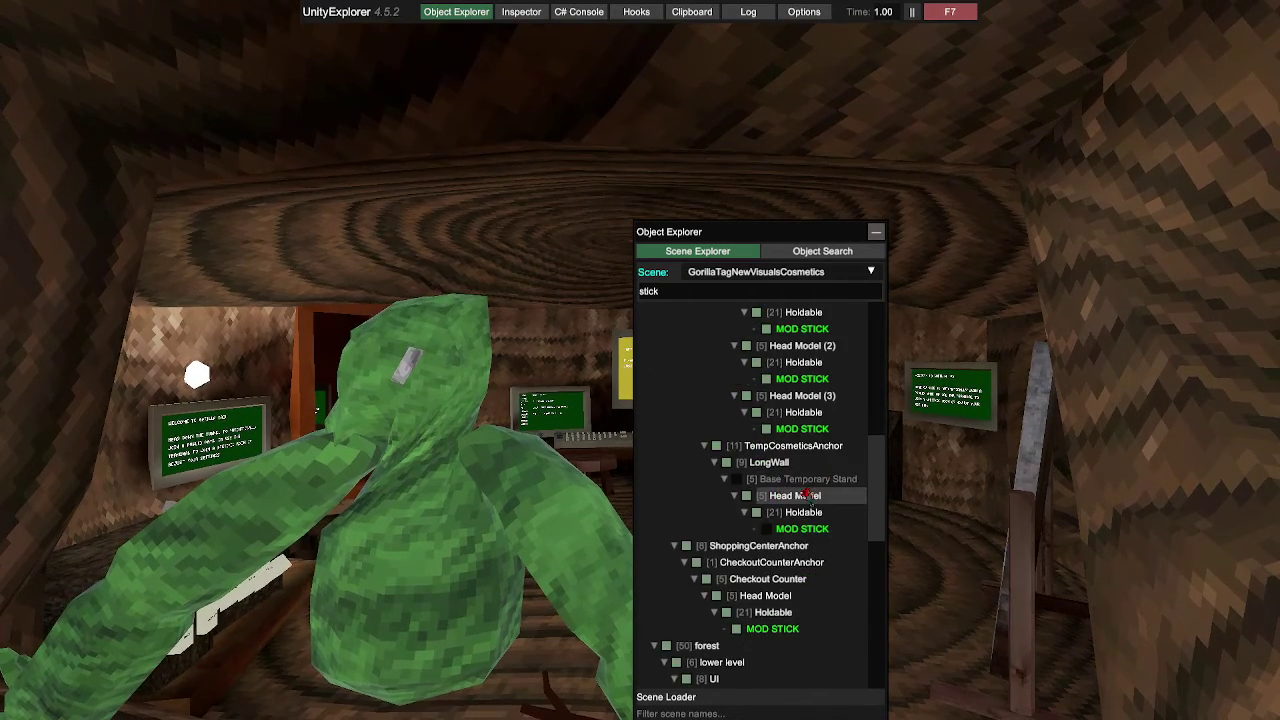
left_click(766, 529)
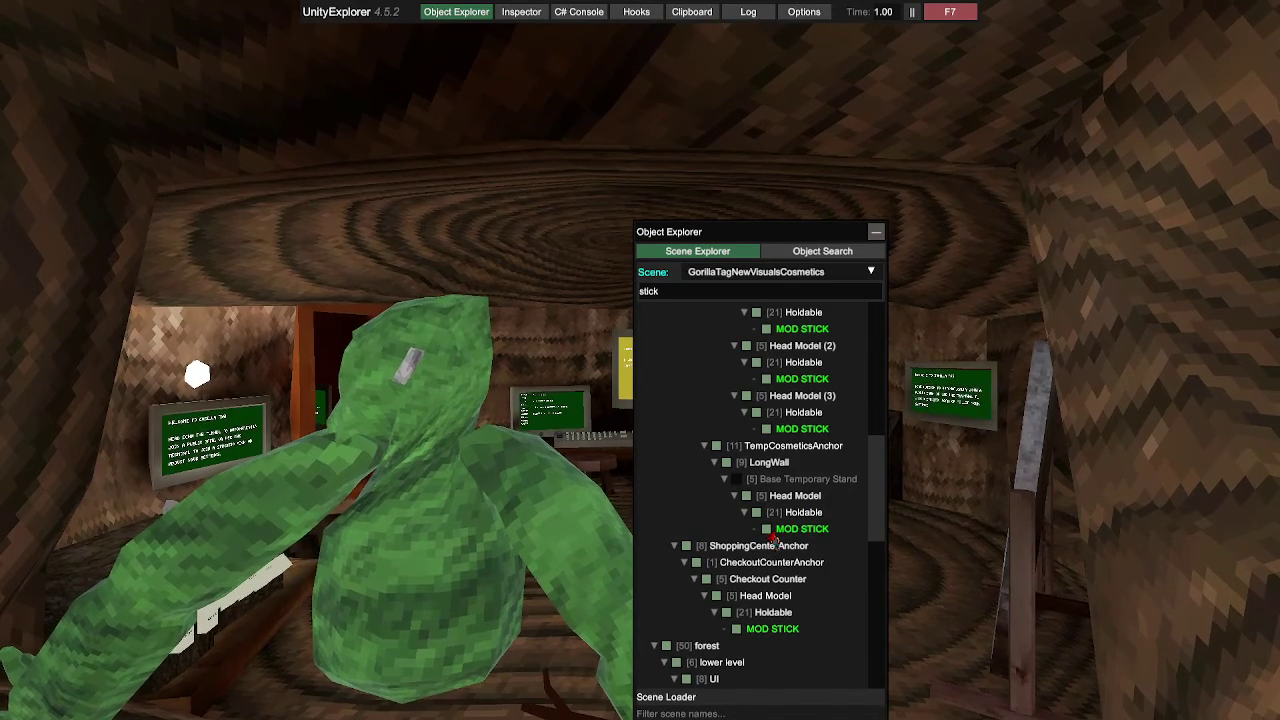
scroll(775, 537, "down", 10)
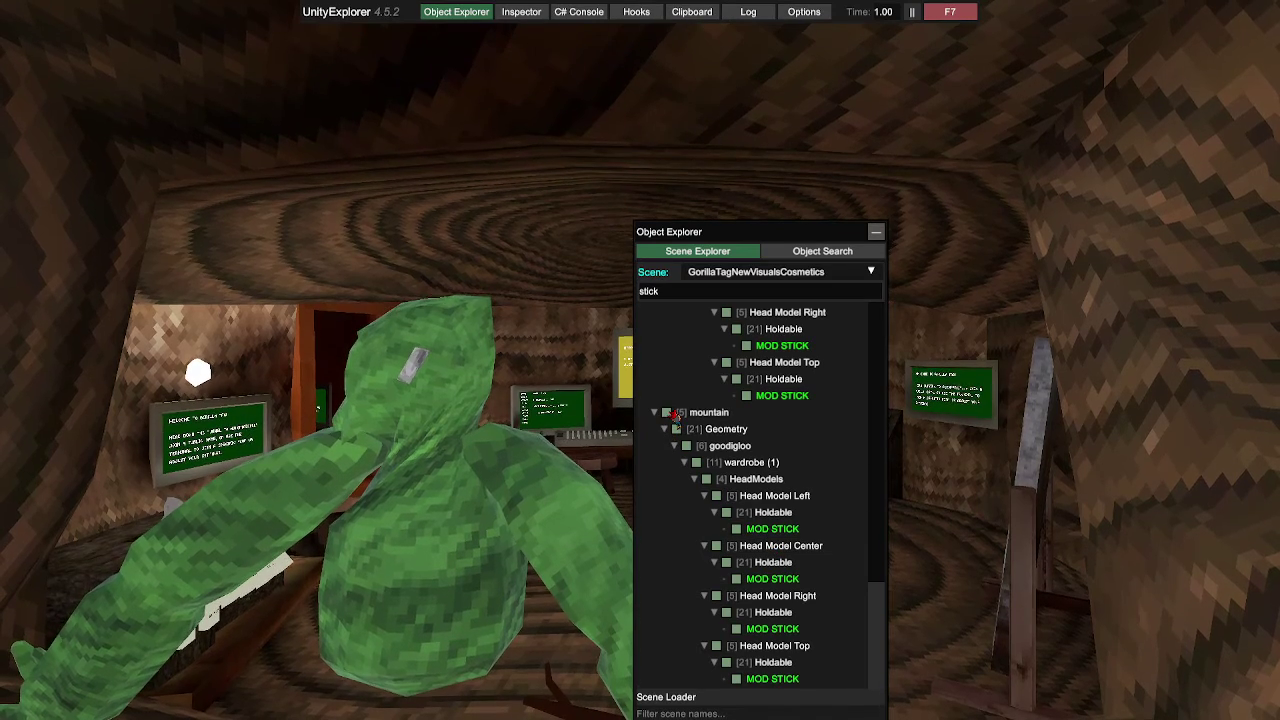
scroll(752, 600, "up", 5)
scroll(752, 600, "up", 6)
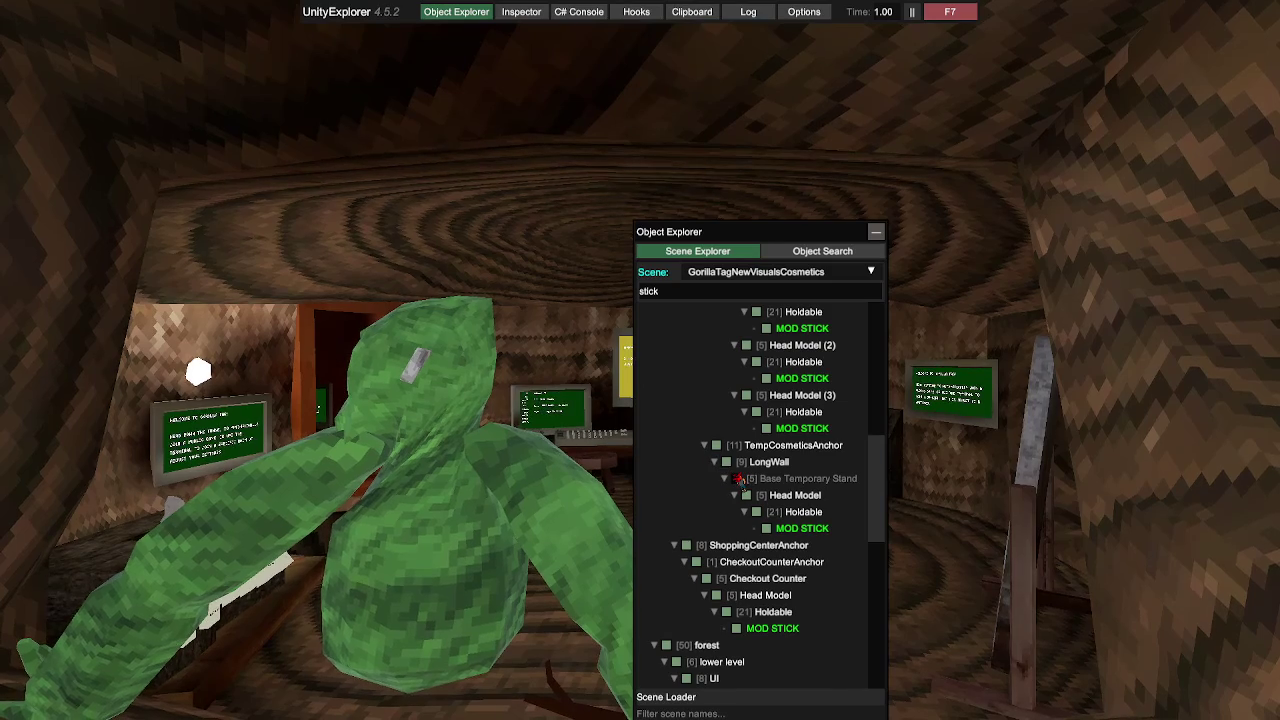
scroll(737, 479, "up", 7)
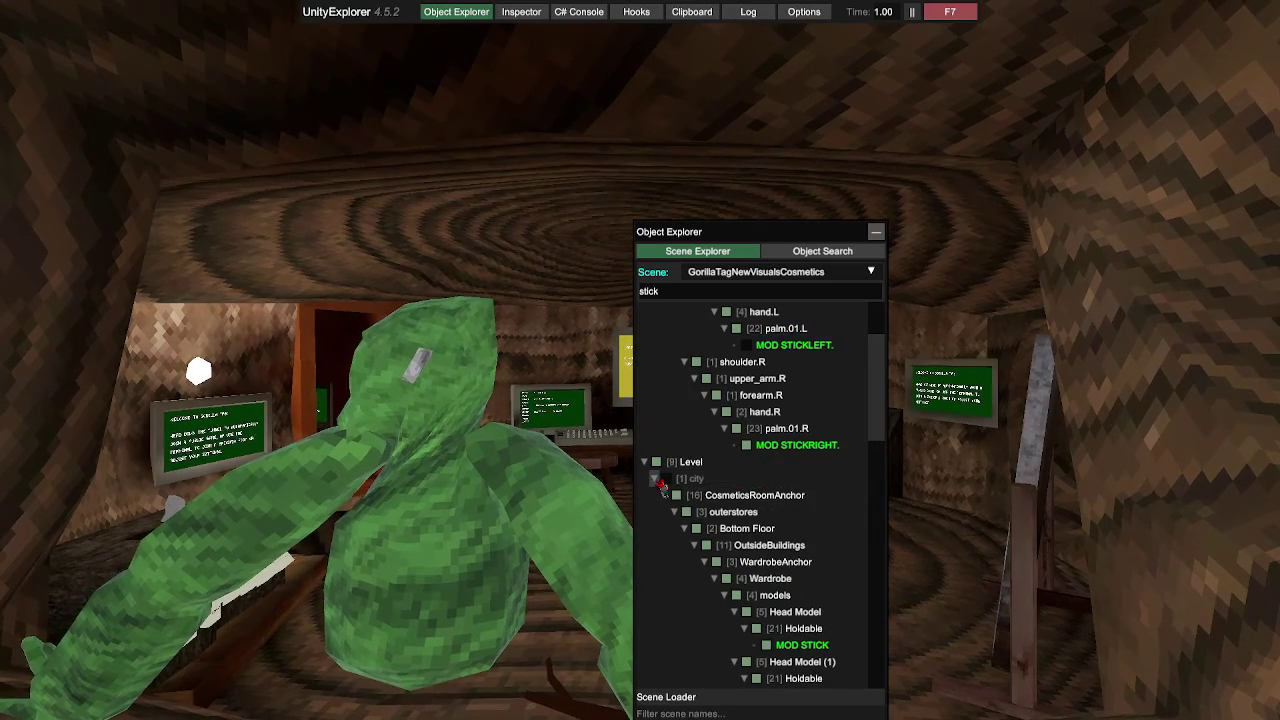
scroll(740, 485, "up", 3)
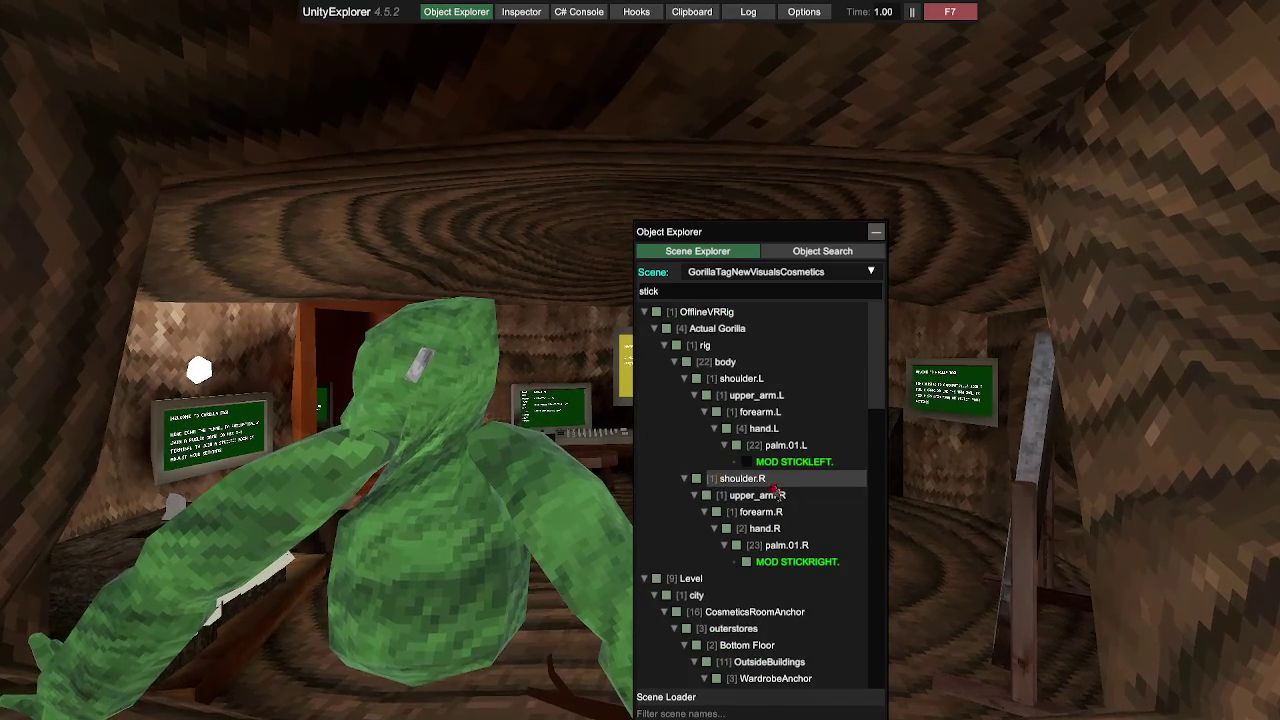
Look at the Object Search options and close the Object Explorer
left_click(780, 252)
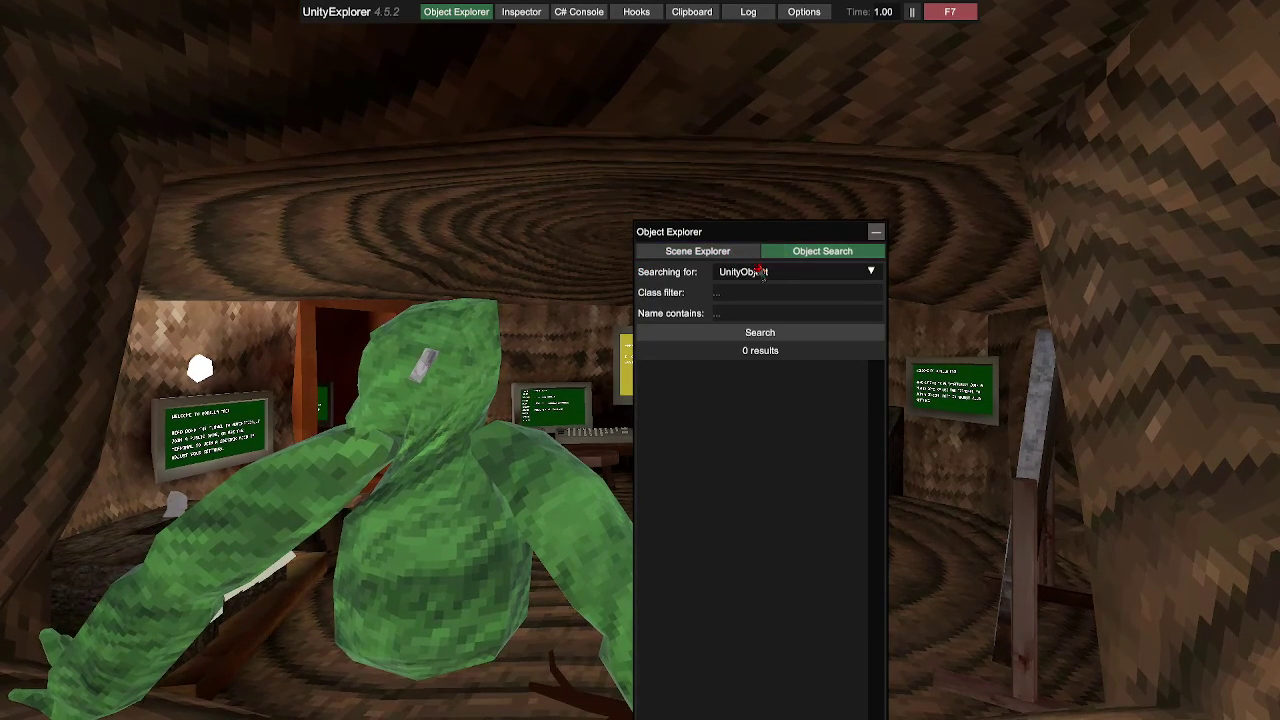
left_click(762, 272)
left_click(768, 274)
left_click(727, 252)
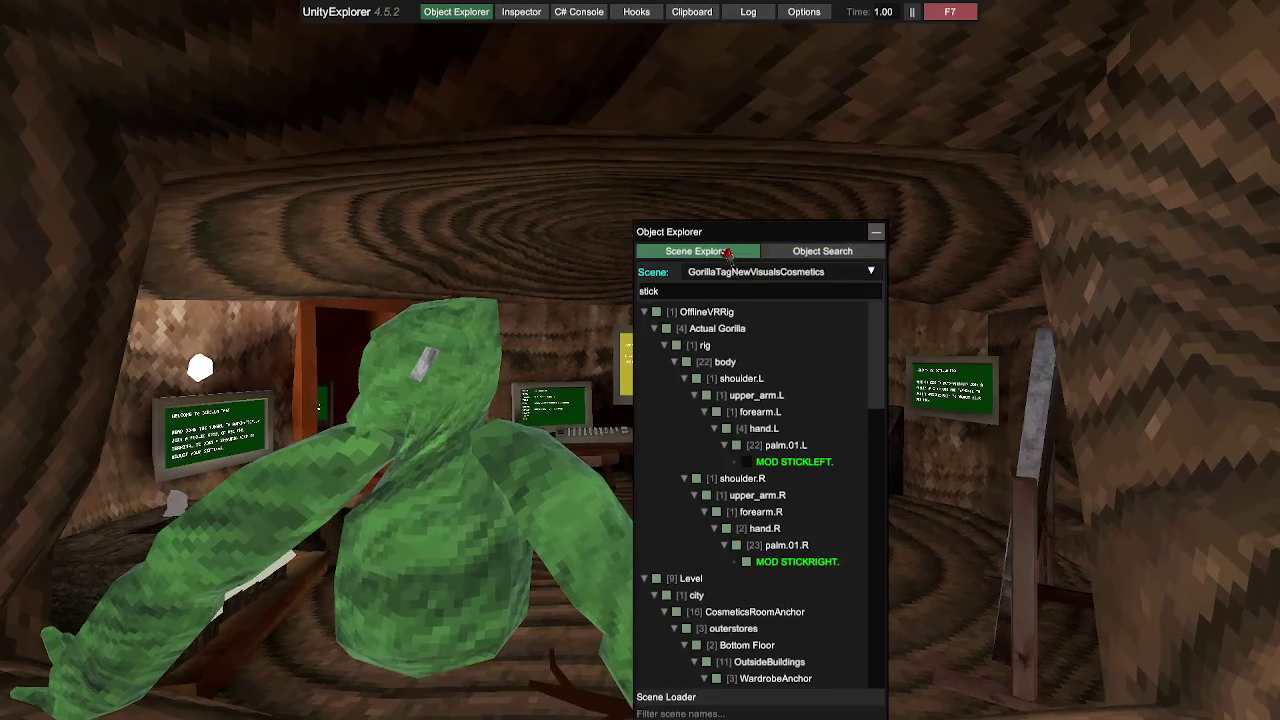
left_click(875, 233)
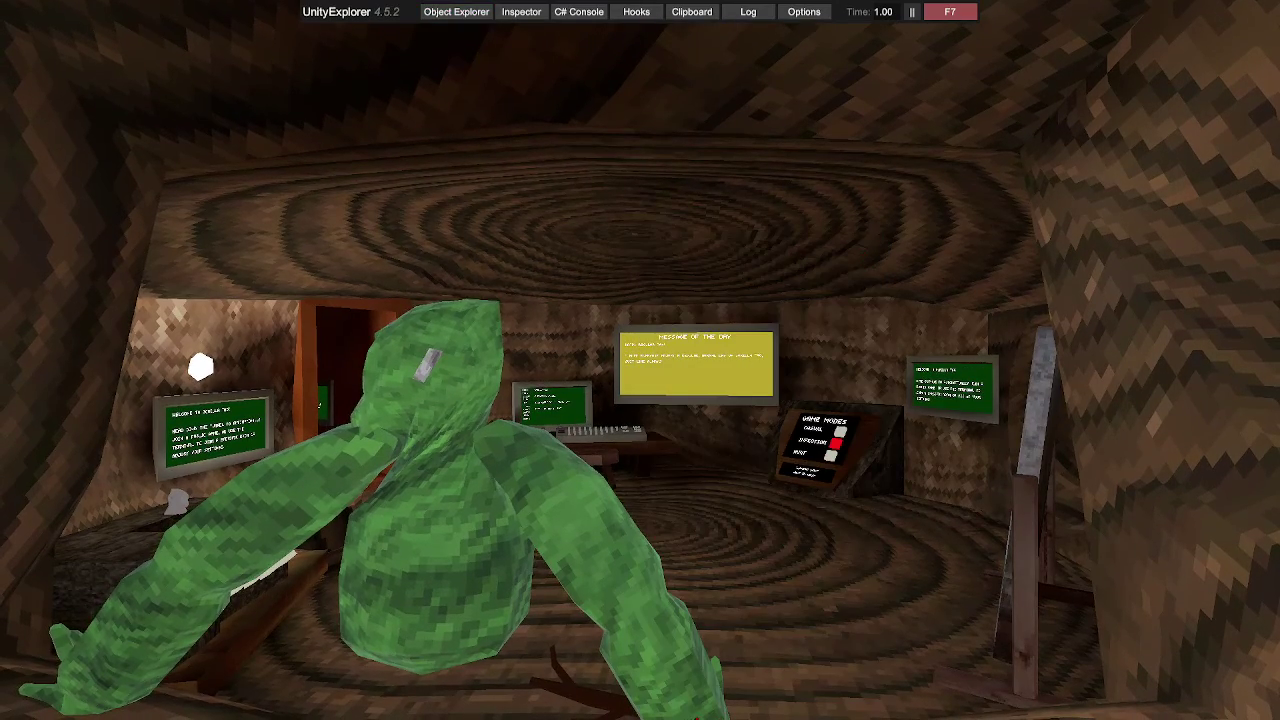
Switch from the game to the OBS window
key("super")
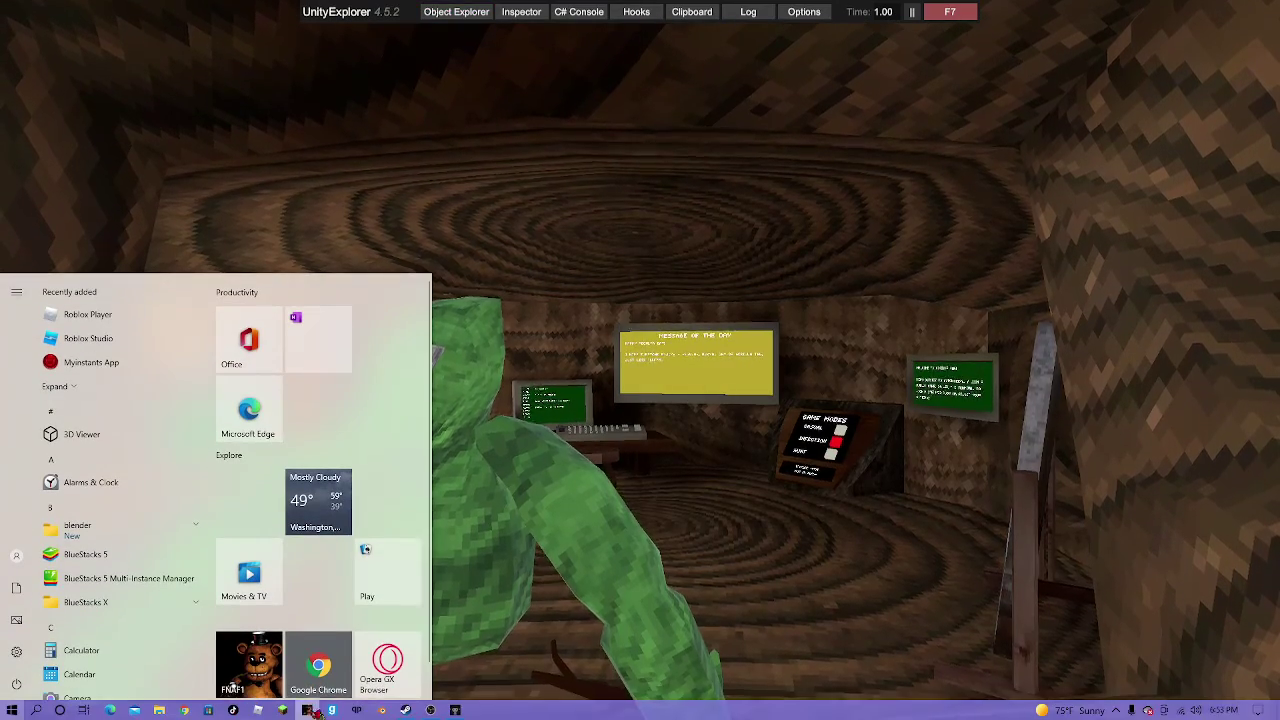
mouse_move(430, 710)
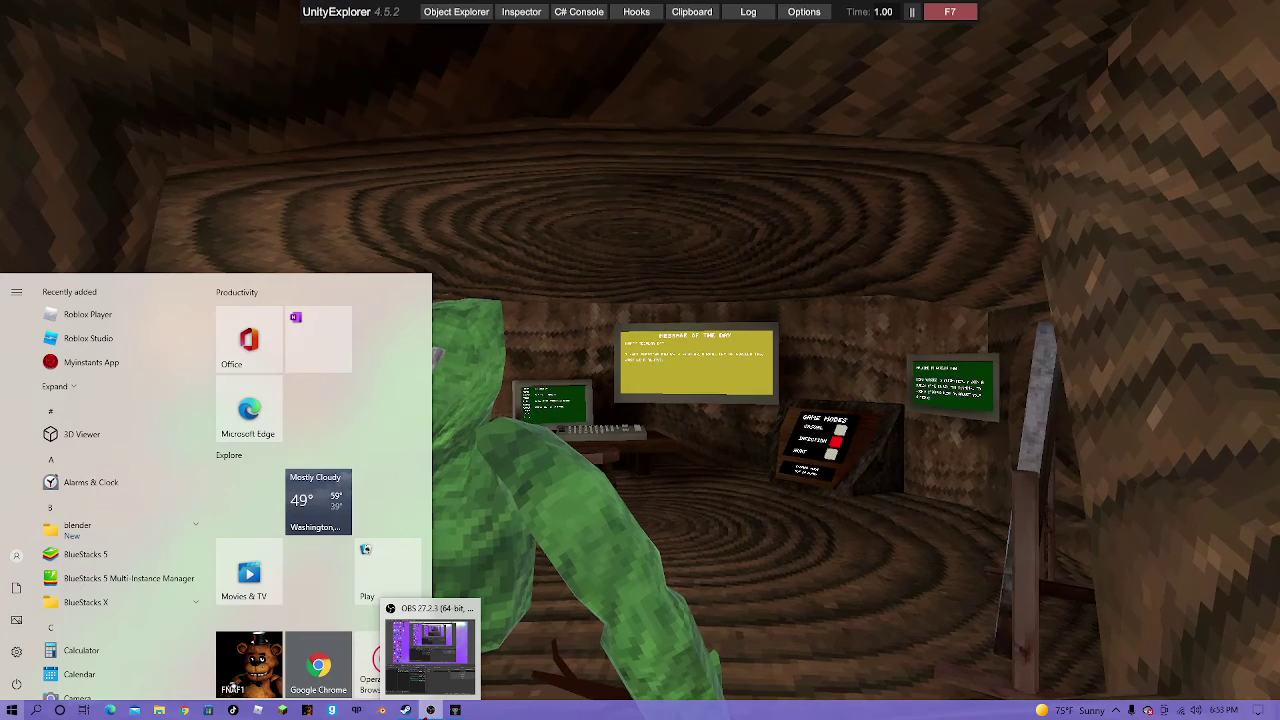
left_click(430, 710)
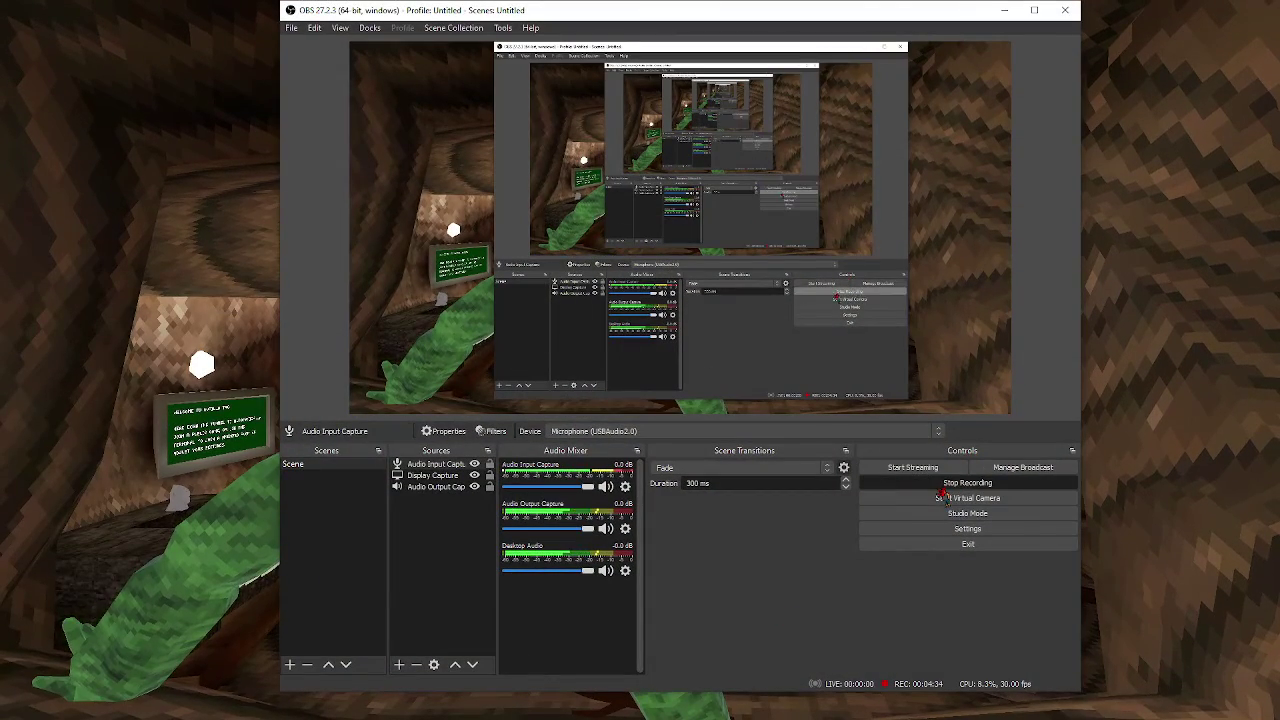